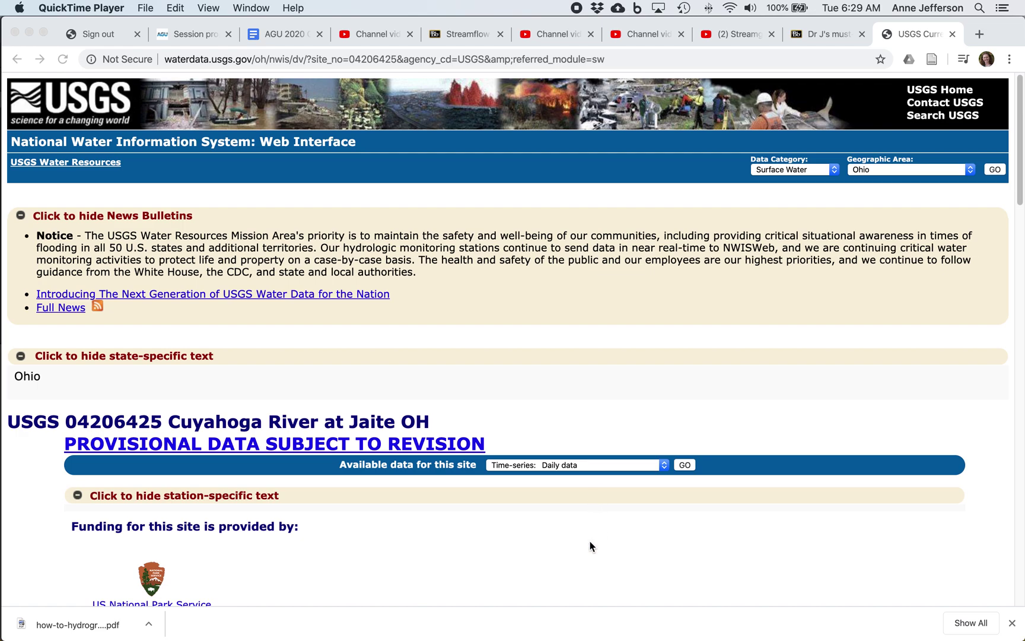
Scroll the Cuyahoga River at Jaite site page down to the Available Parameters and Output format options.
{"action": "scroll", "coordinate": [590, 545], "scroll_direction": "down", "scroll_amount": 5}
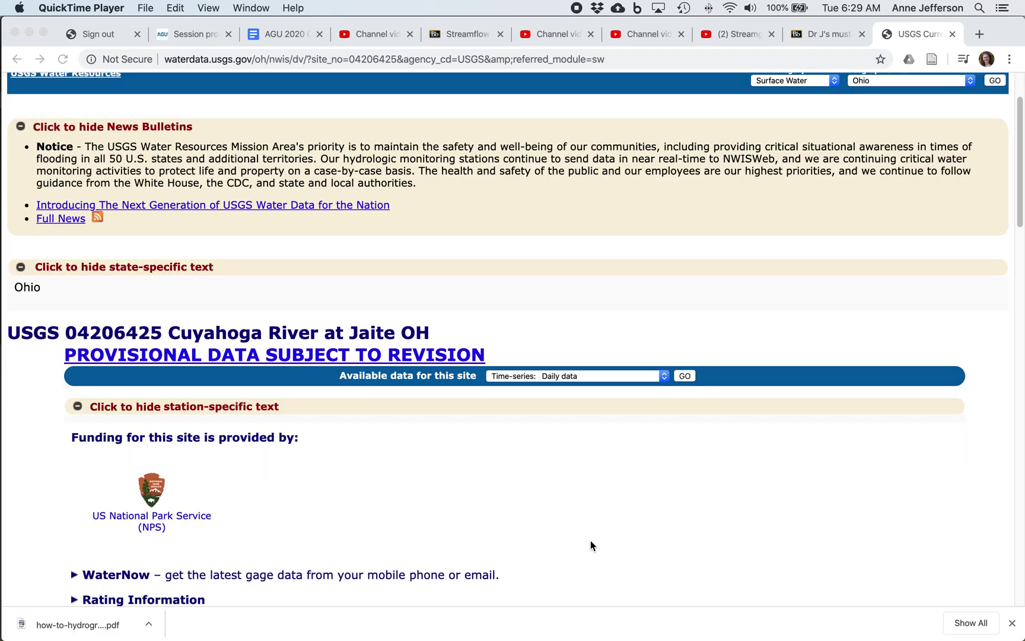
{"action": "scroll", "coordinate": [590, 540], "scroll_direction": "down", "scroll_amount": 2}
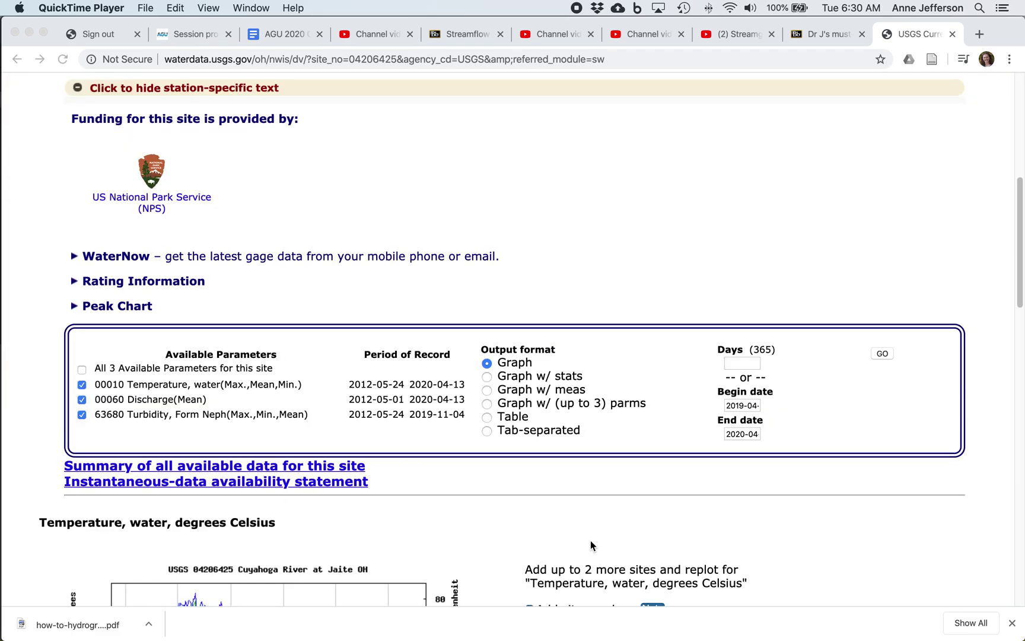
{"action": "left_click", "coordinate": [487, 432]}
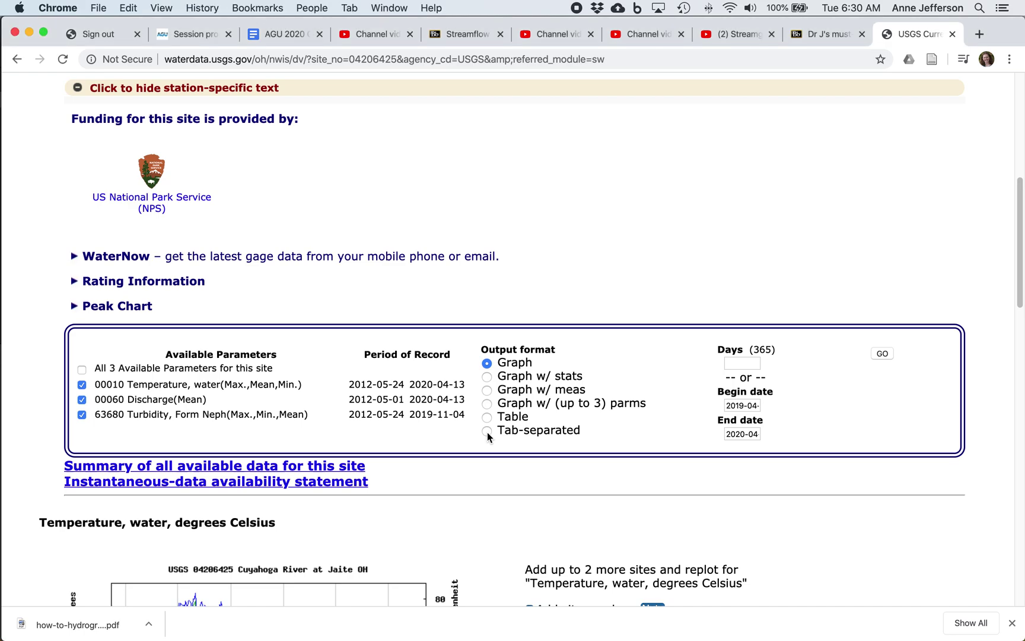
Choose tab-separated output and set the begin date to October 1, 2014.
{"action": "left_click", "coordinate": [487, 431]}
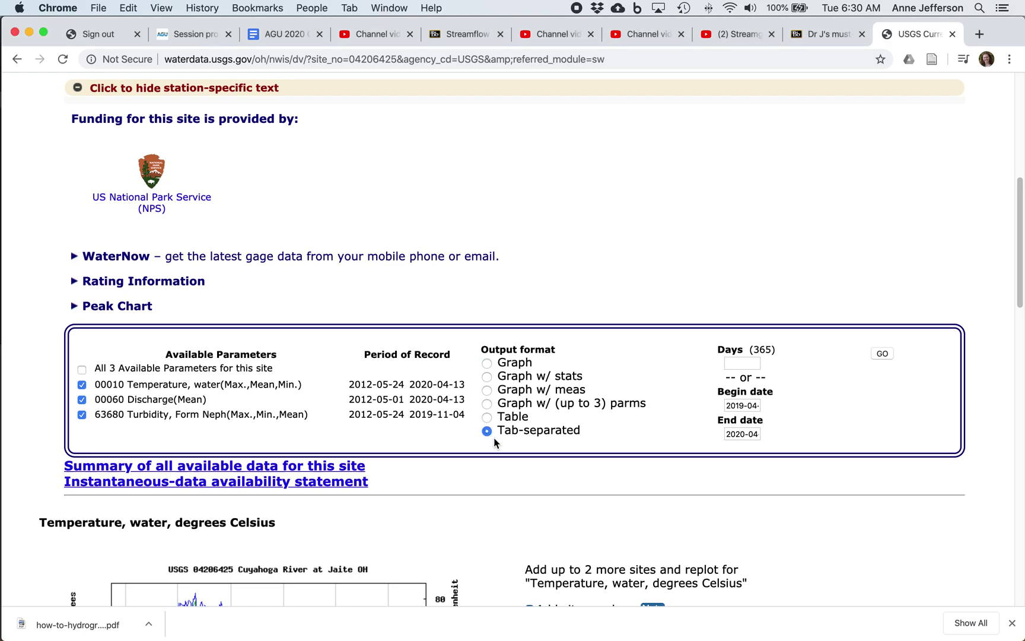
{"action": "left_click", "coordinate": [752, 405]}
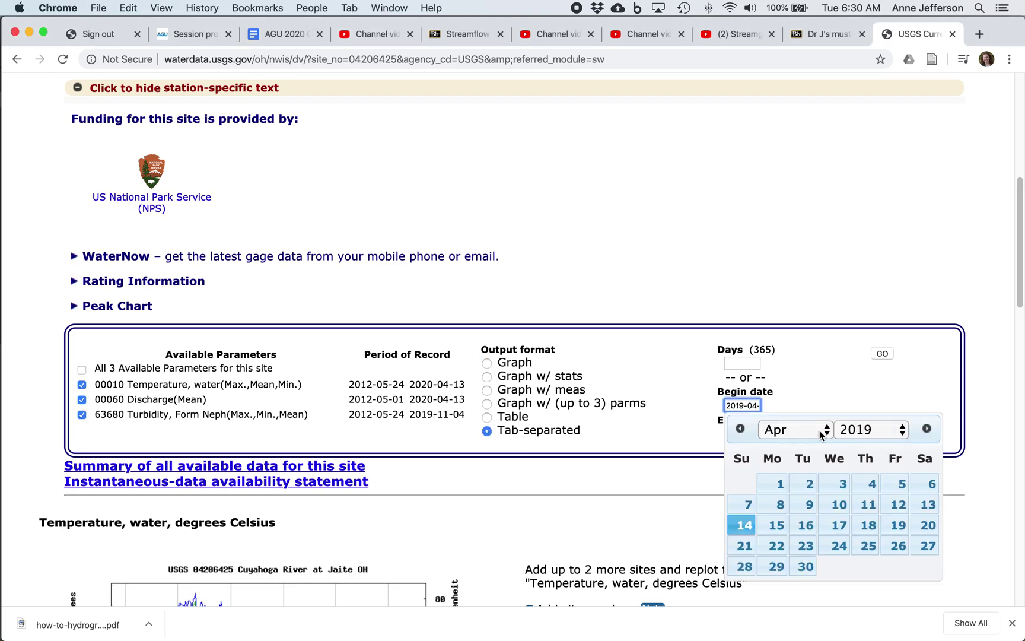
{"action": "left_click", "coordinate": [829, 435]}
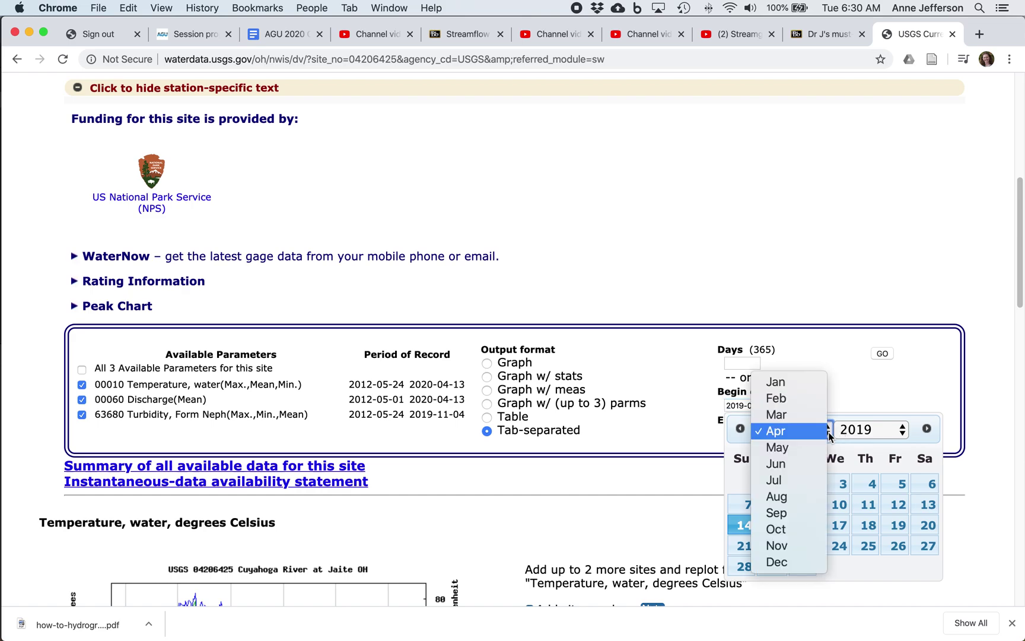
{"action": "left_click", "coordinate": [804, 527]}
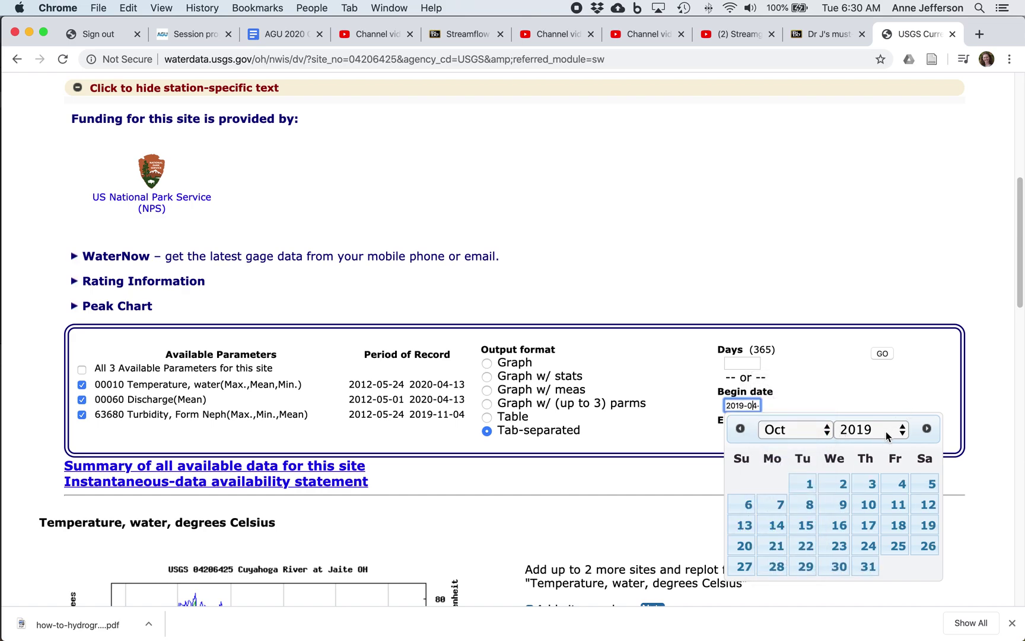
{"action": "left_click", "coordinate": [895, 437]}
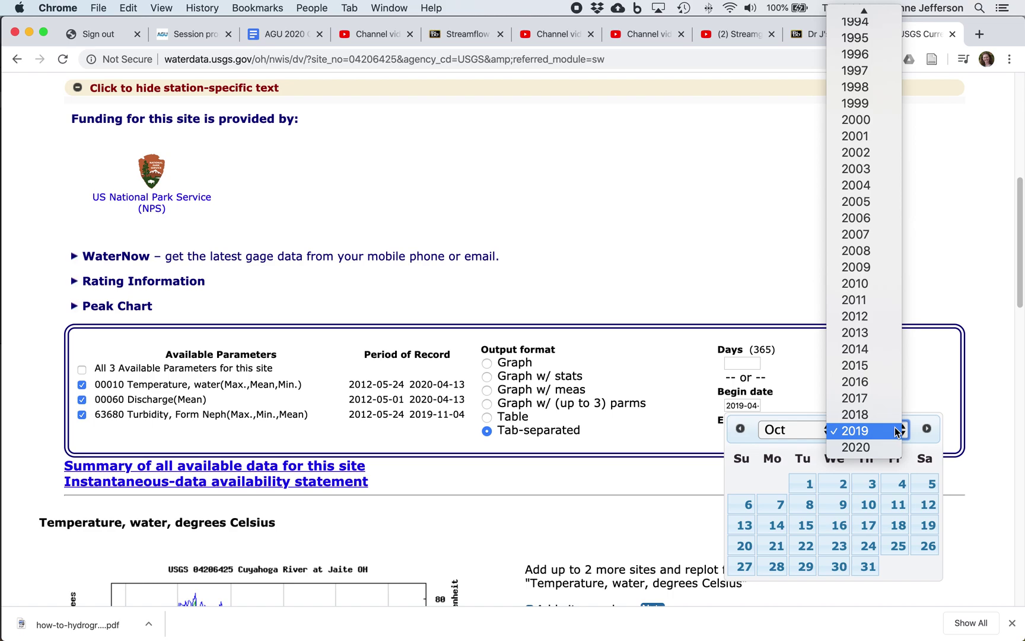
{"action": "left_click", "coordinate": [876, 347]}
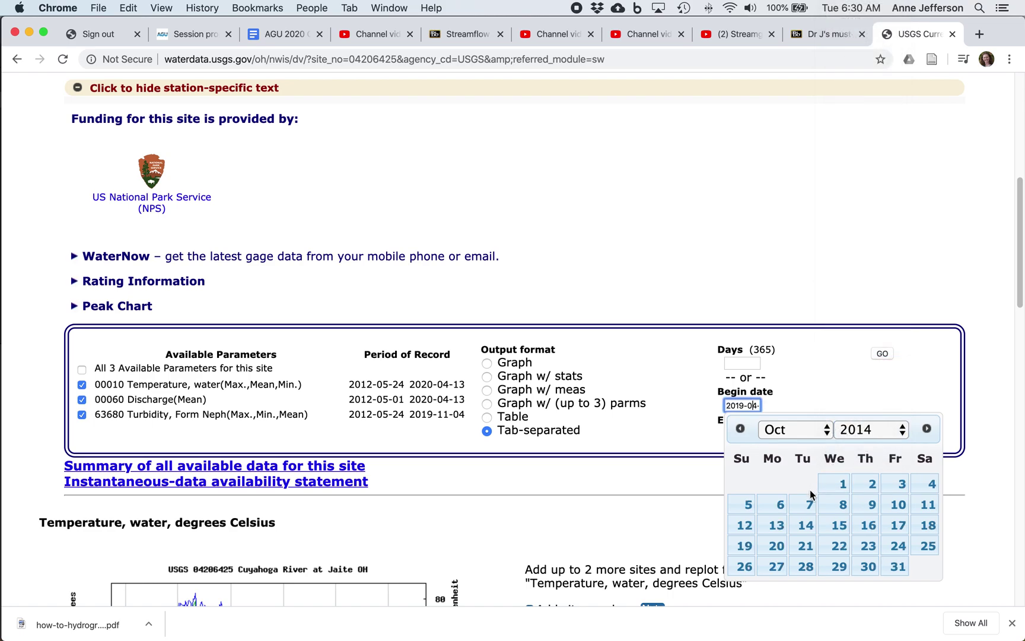
{"action": "left_click", "coordinate": [840, 484]}
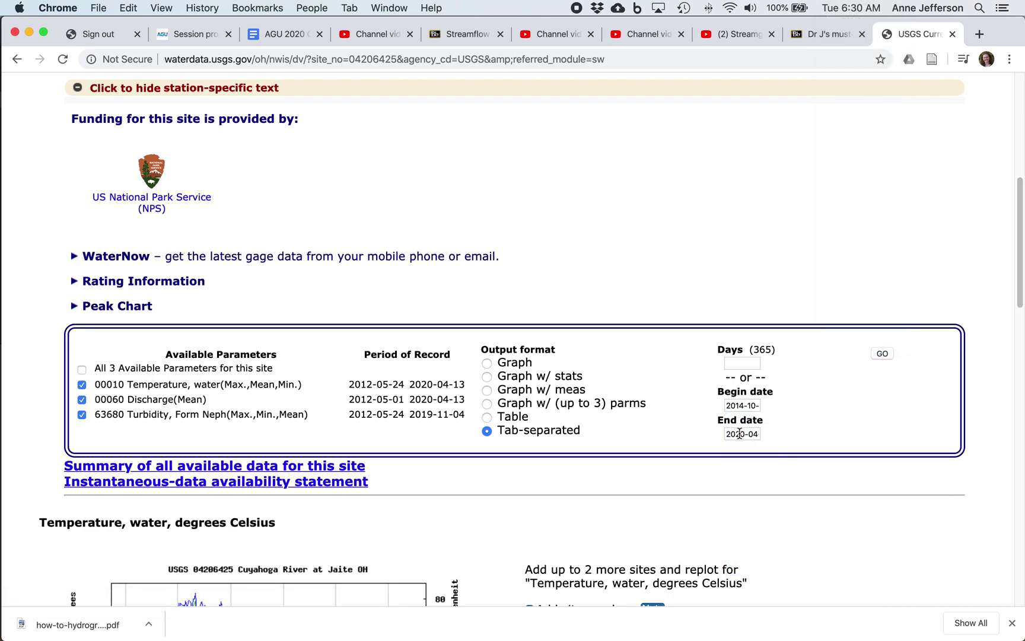
Set the end date to September 30, 2017 and submit the data request.
{"action": "left_click", "coordinate": [739, 434]}
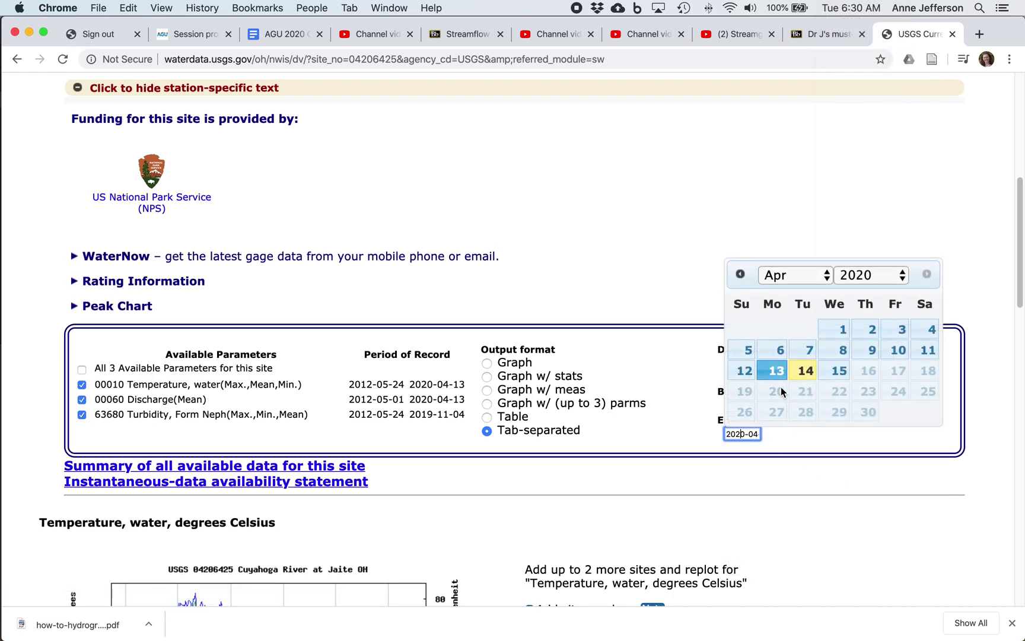
{"action": "left_click", "coordinate": [825, 280]}
{"action": "left_click", "coordinate": [900, 278]}
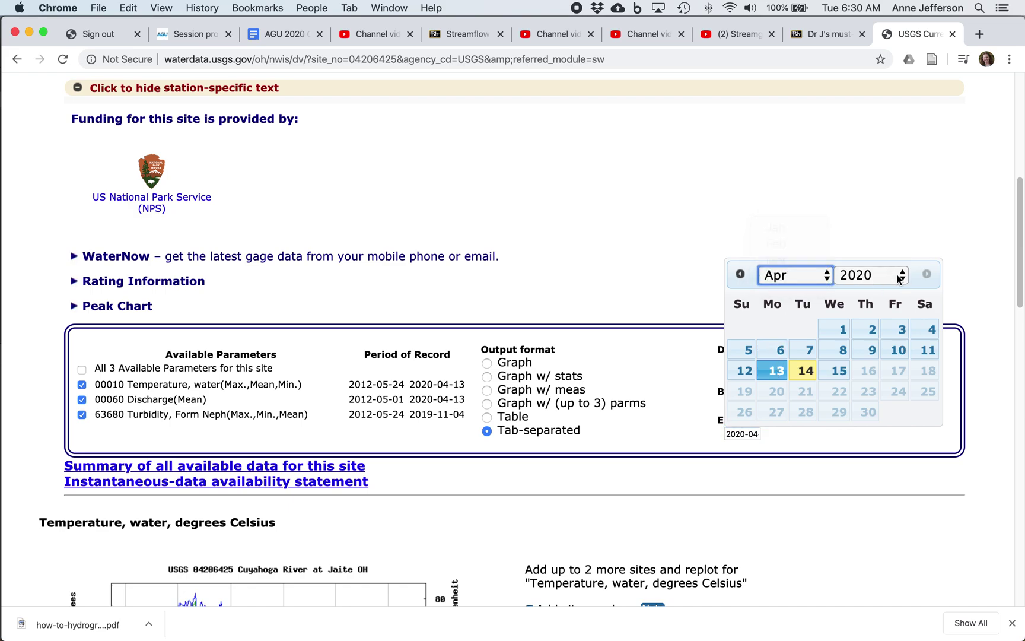
{"action": "left_click", "coordinate": [900, 278]}
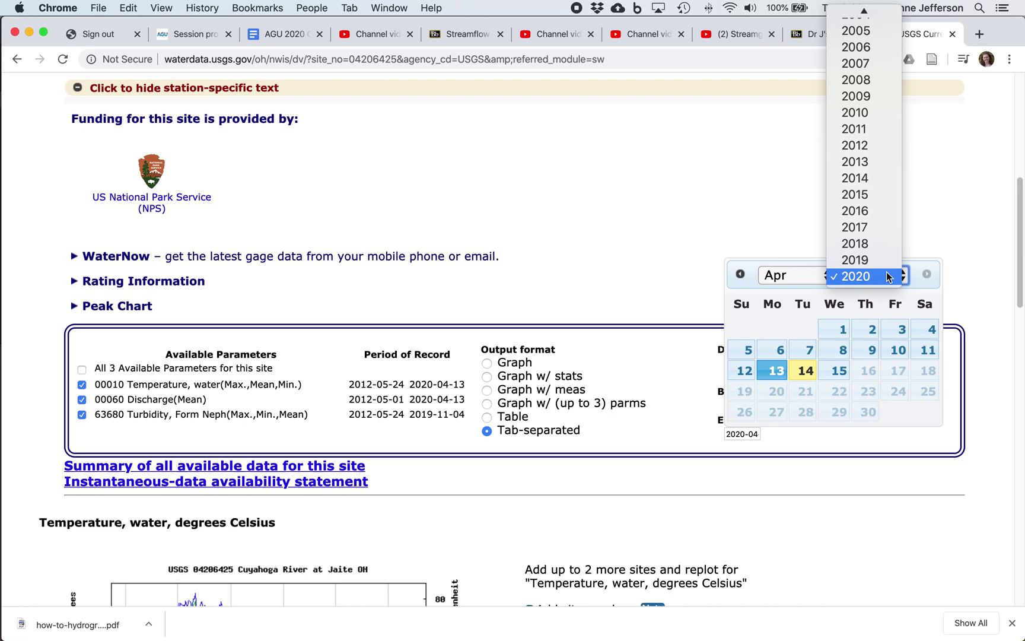
{"action": "left_click", "coordinate": [869, 229]}
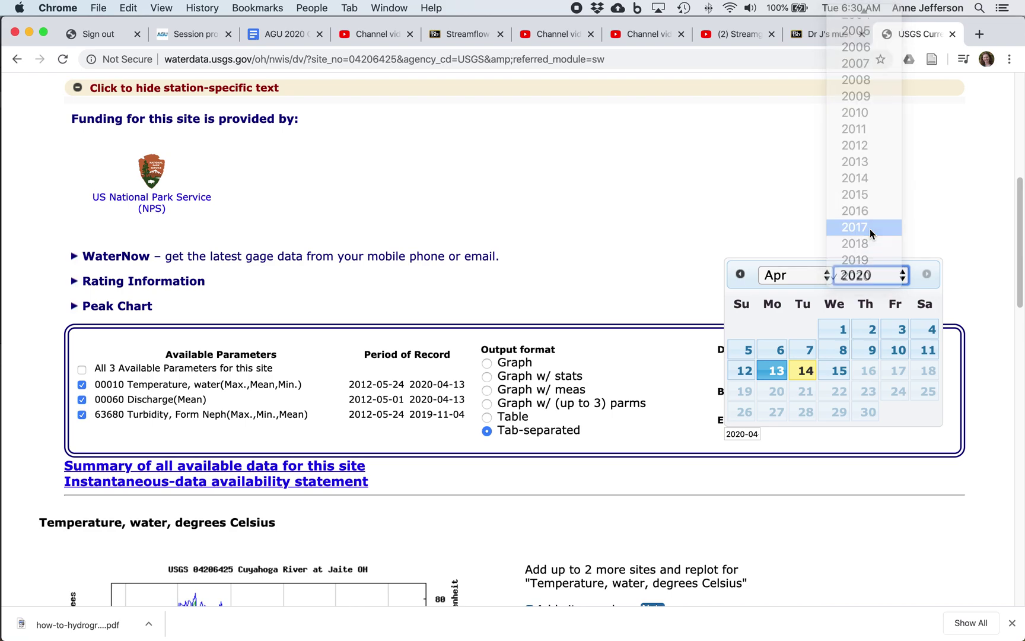
{"action": "left_click", "coordinate": [825, 279]}
{"action": "left_click", "coordinate": [811, 361]}
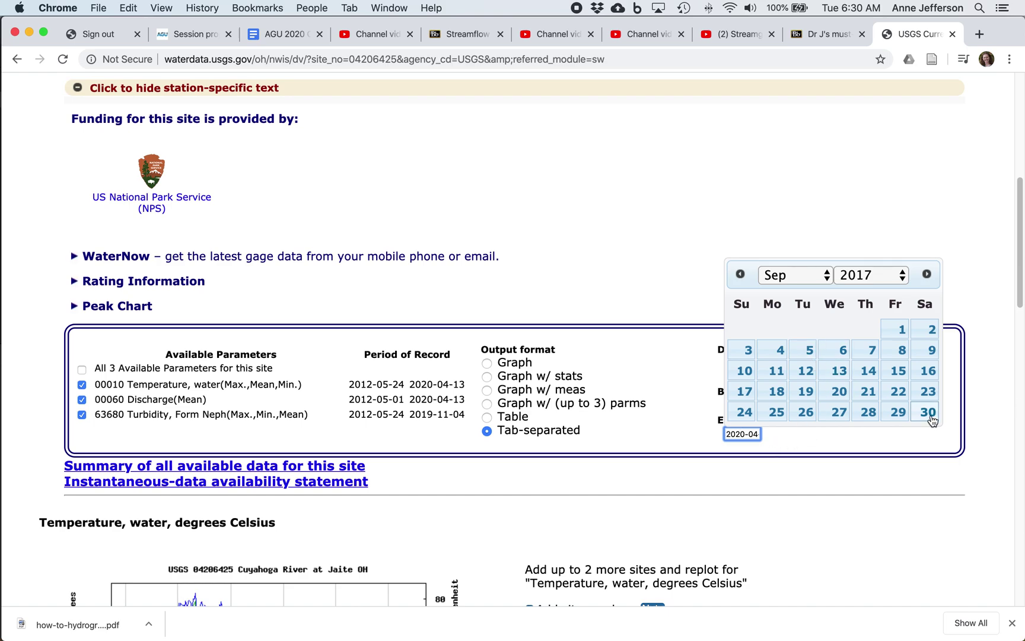
{"action": "left_click", "coordinate": [930, 418]}
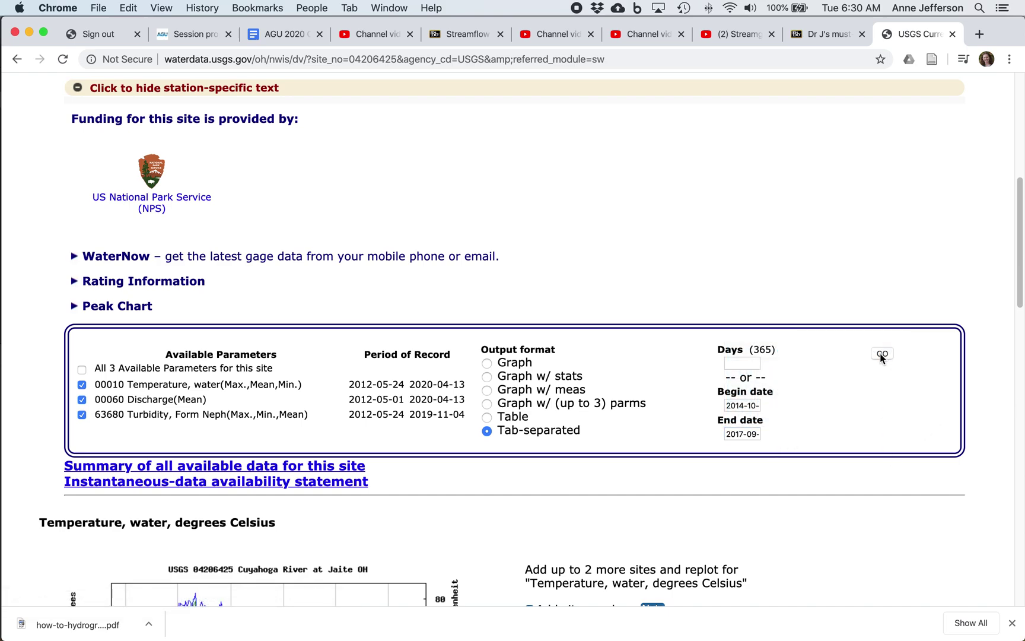
{"action": "left_click", "coordinate": [881, 354]}
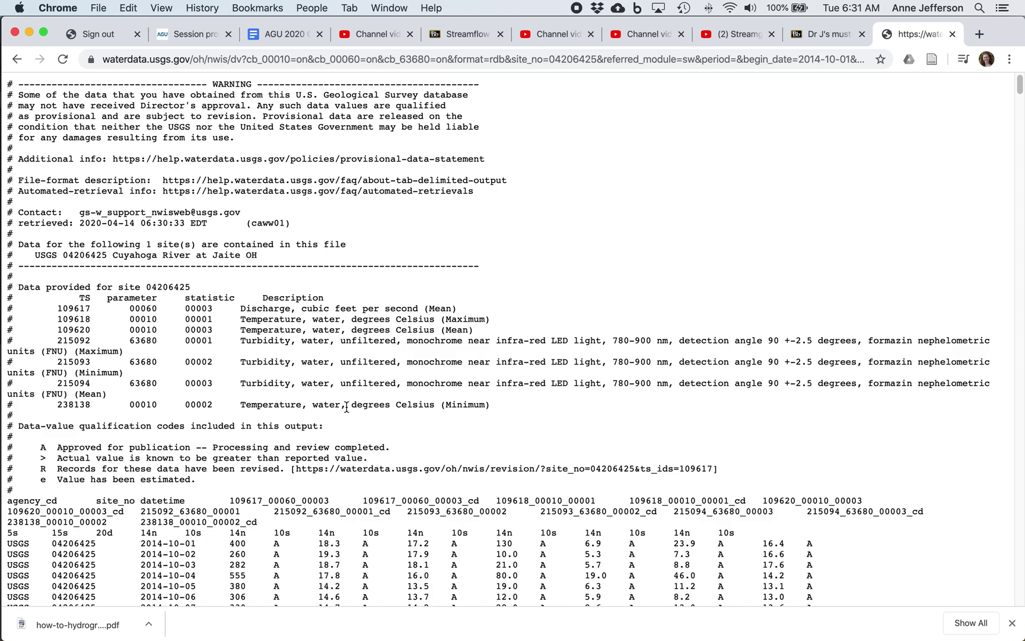
Let the tab-separated daily data listing for site 04206425 load, then bring up its context menu.
{"action": "right_click", "coordinate": [347, 367]}
Save the tab-separated data page to the Desktop under the name Jaitedata.
{"action": "left_click", "coordinate": [542, 205]}
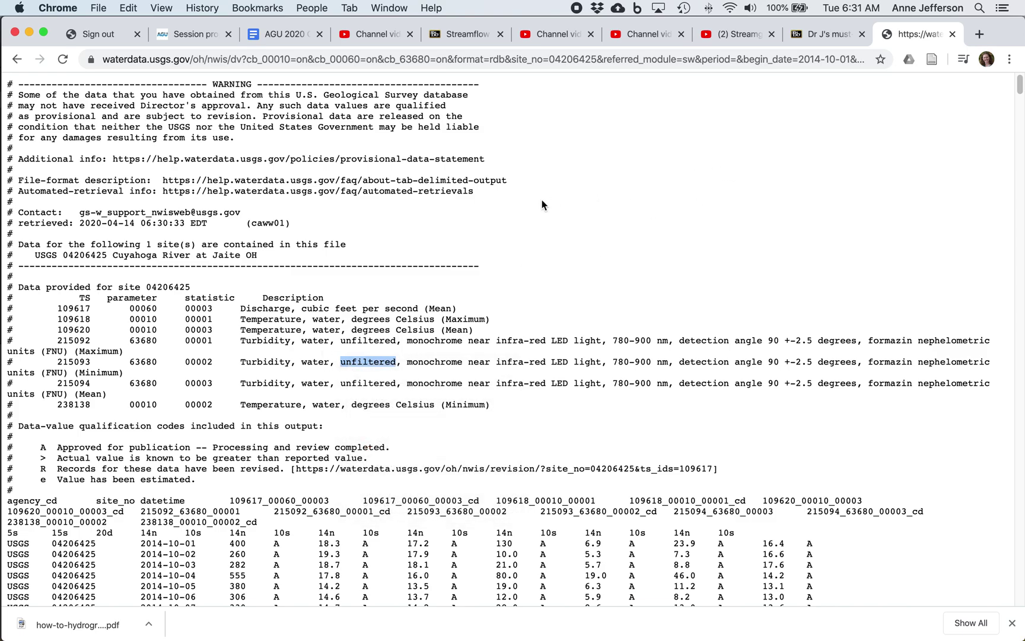
{"action": "right_click", "coordinate": [542, 206]}
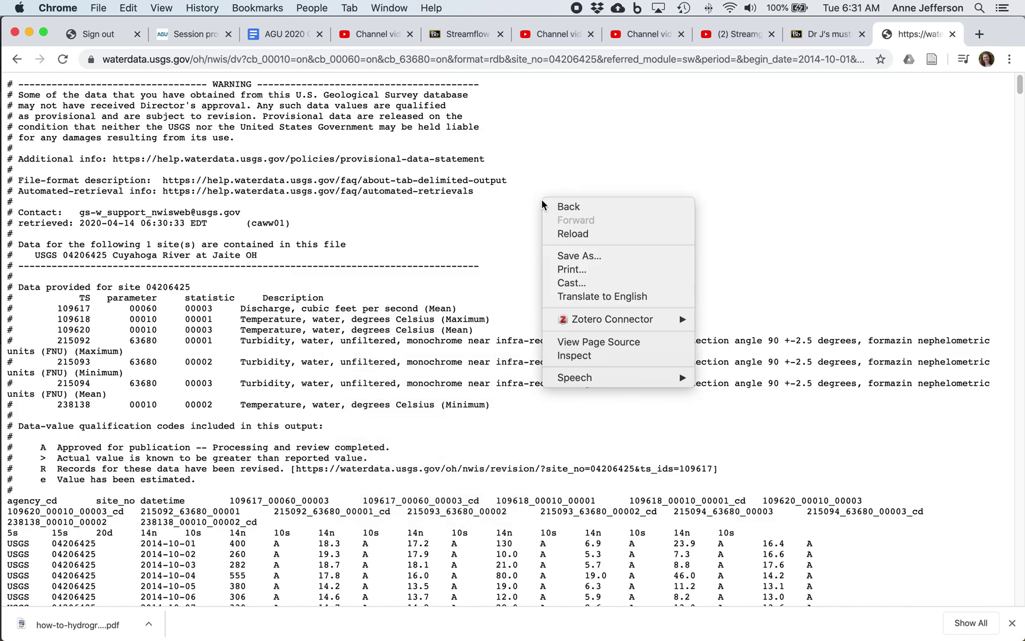
{"action": "left_click", "coordinate": [564, 256]}
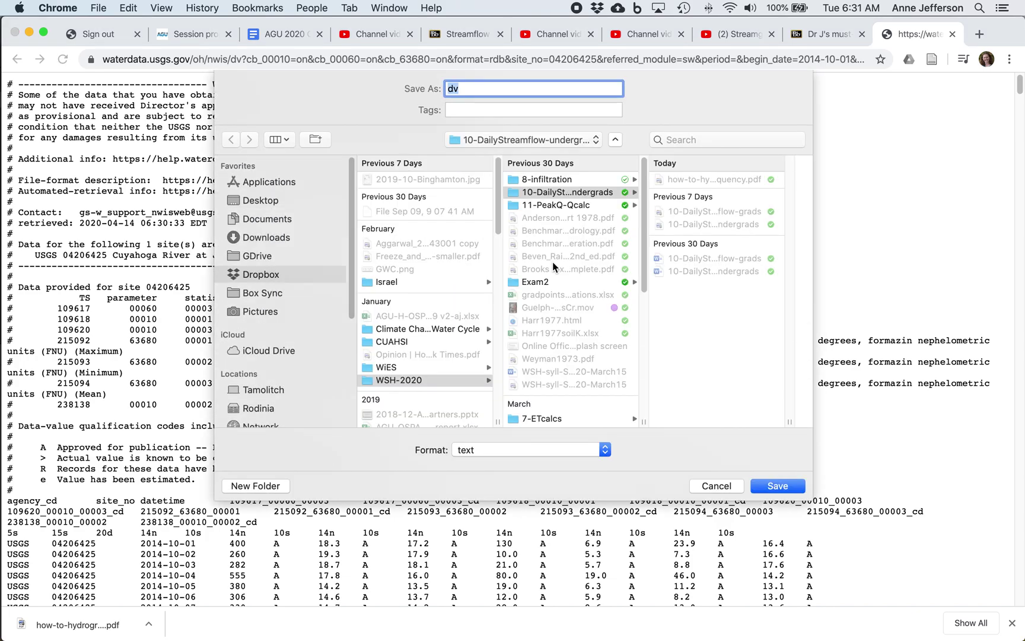
{"action": "left_click", "coordinate": [256, 198]}
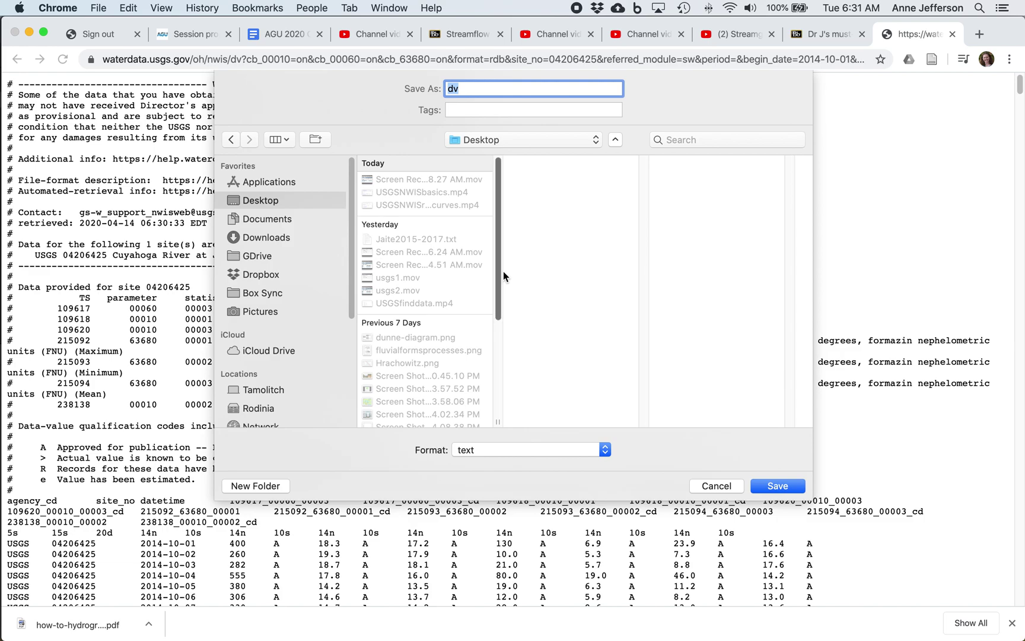
{"action": "type", "text": "Jaitedata"}
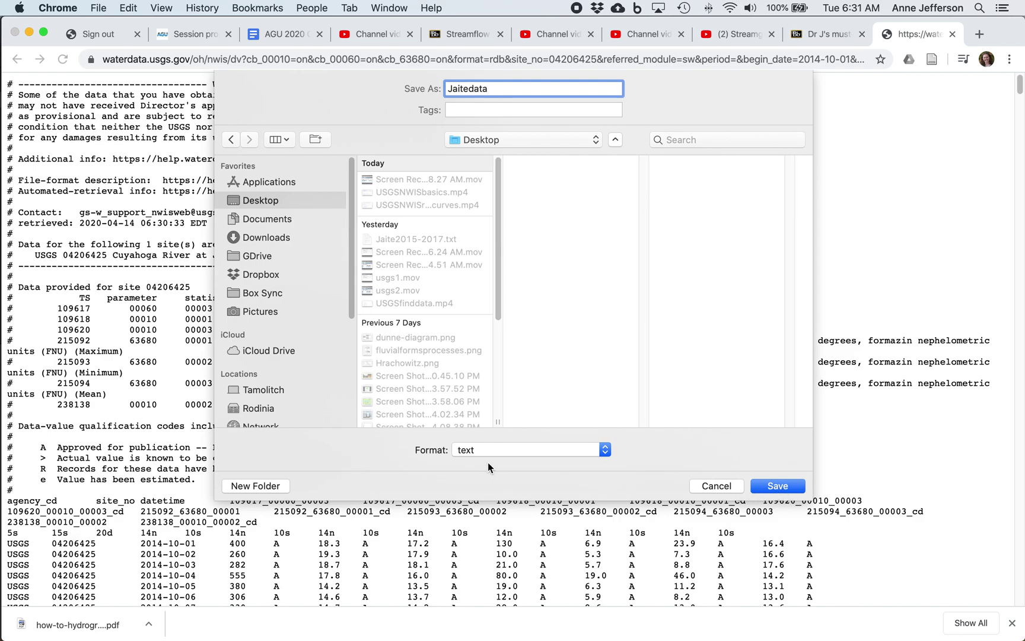
{"action": "left_click", "coordinate": [778, 486]}
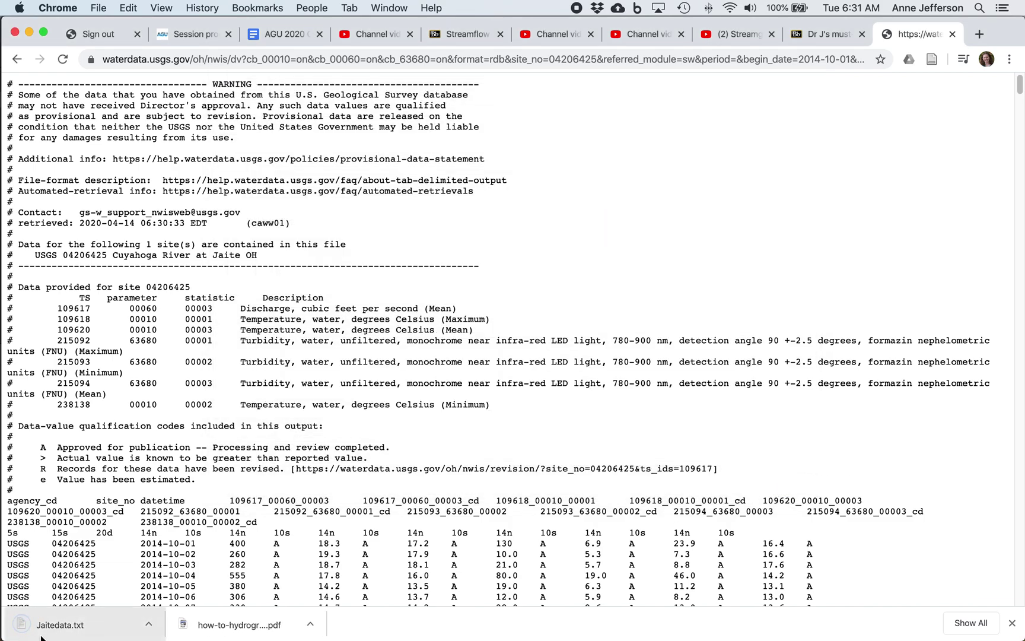
Switch to the empty Book1 workbook in Excel with Cmd+Tab.
{"action": "key", "text": "super+Tab"}
{"action": "key", "text": "super+Tab"}
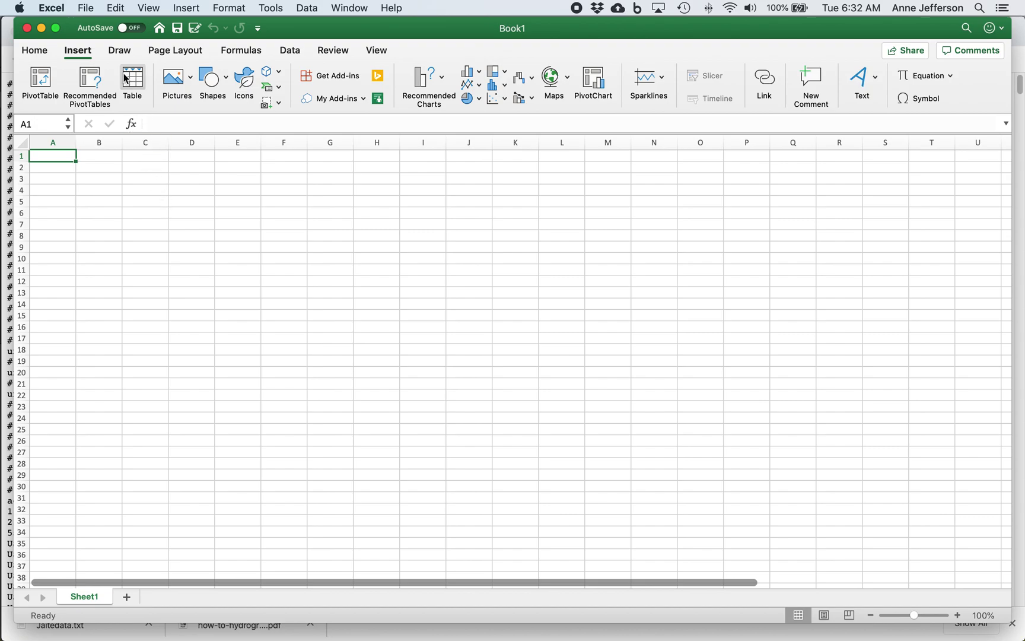
{"action": "left_click", "coordinate": [83, 8]}
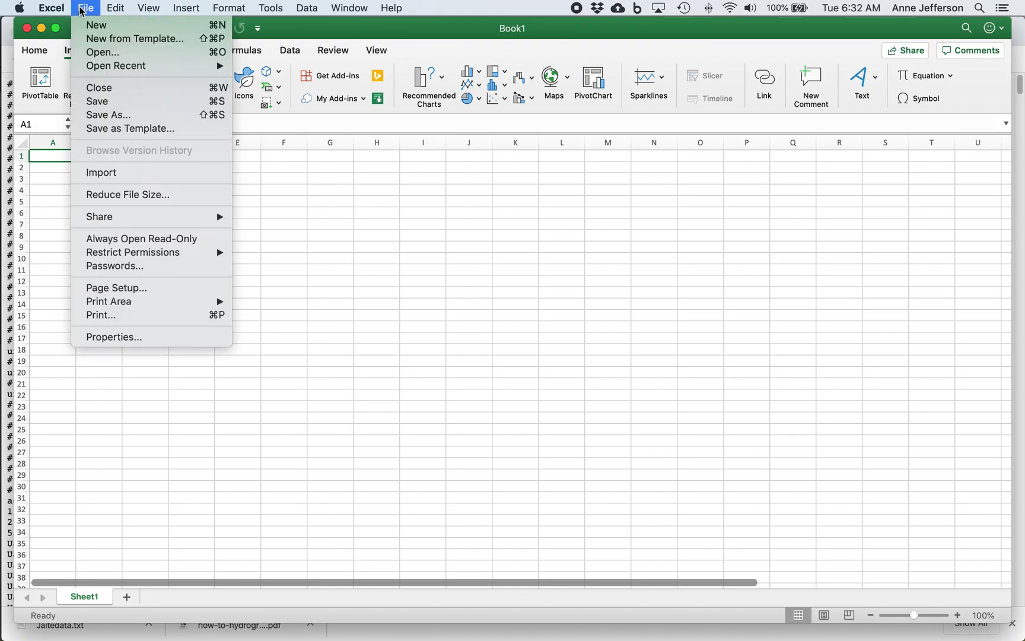
Open Jaitedata.txt from the Desktop and advance the Text Import Wizard to the delimiter step.
{"action": "left_click", "coordinate": [93, 54]}
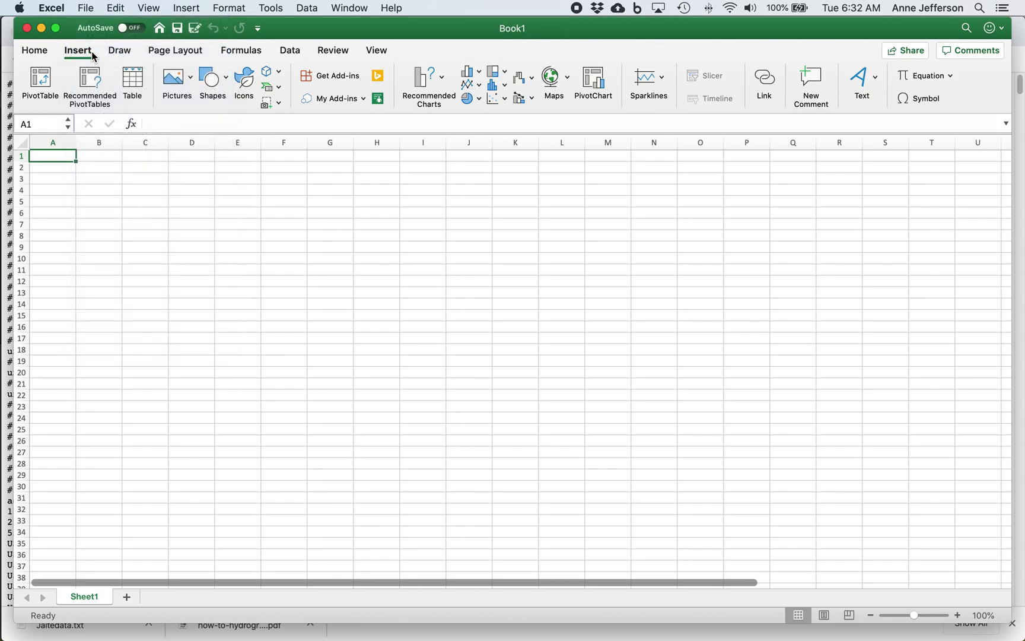
{"action": "left_click", "coordinate": [291, 188]}
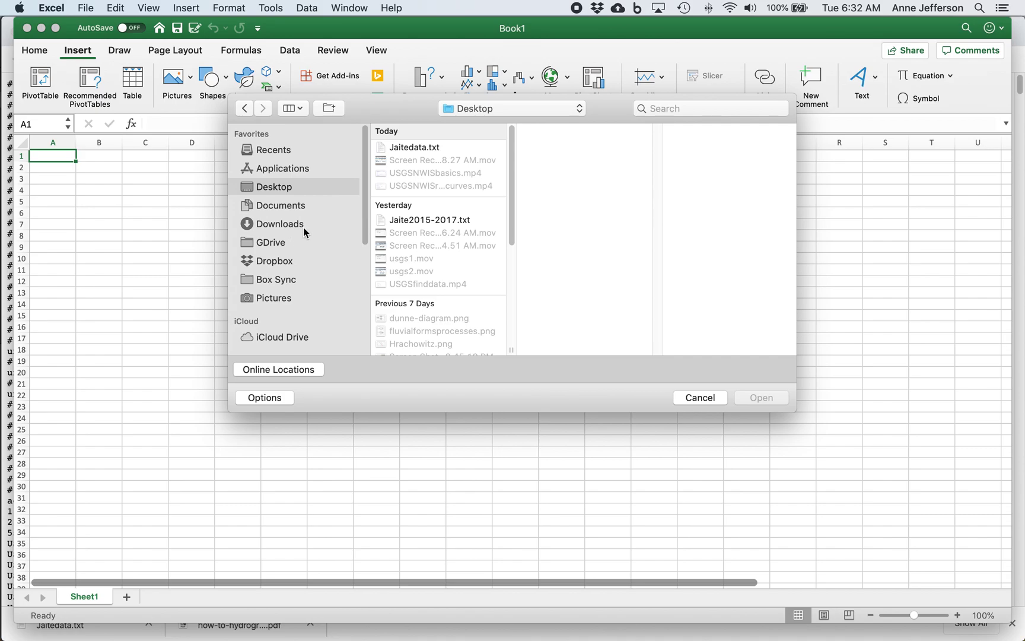
{"action": "left_click", "coordinate": [395, 150]}
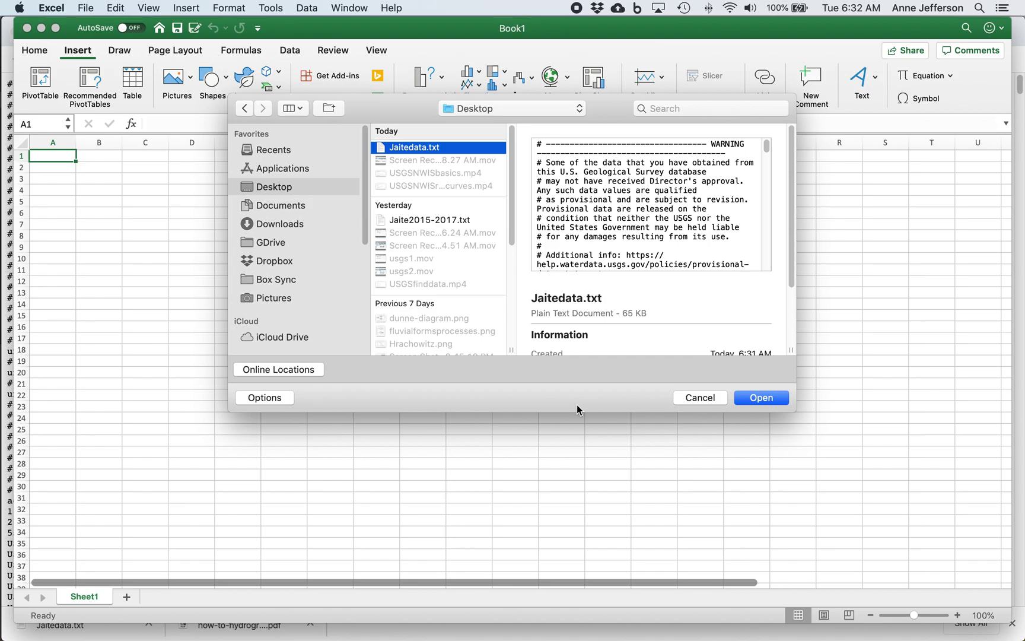
{"action": "left_click", "coordinate": [761, 398]}
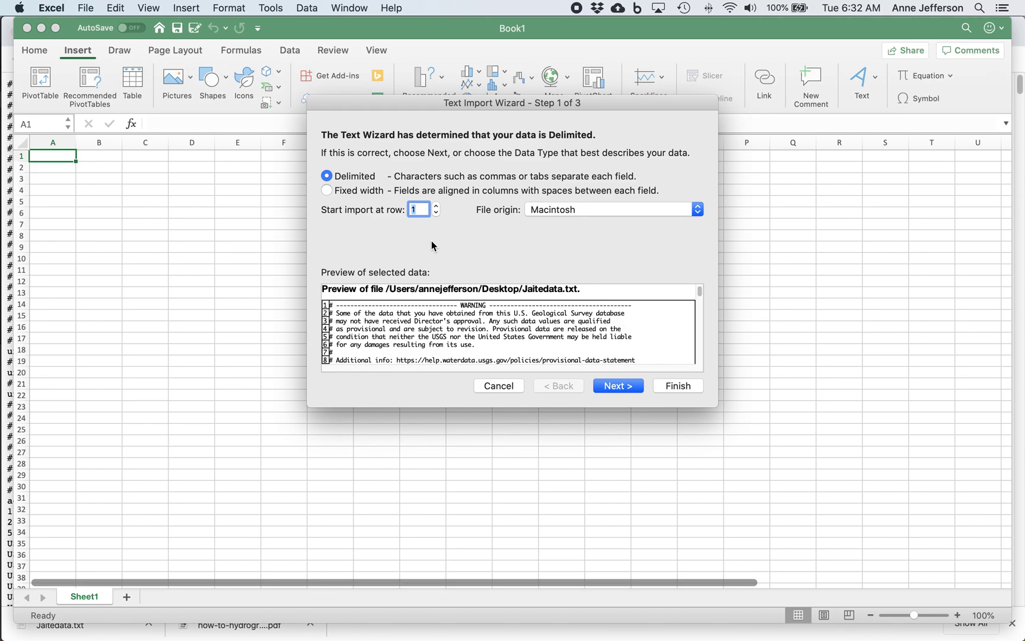
{"action": "left_click", "coordinate": [615, 388]}
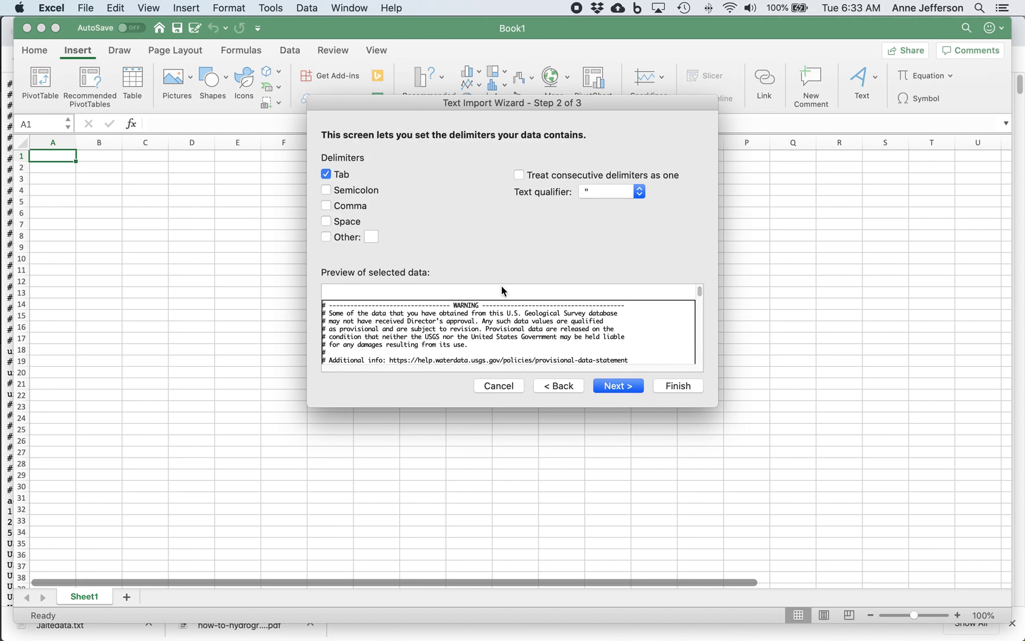
Keep the Tab delimiter and General column format, and finish the import.
{"action": "left_click_drag", "start_coordinate": [700, 292], "coordinate": [699, 294]}
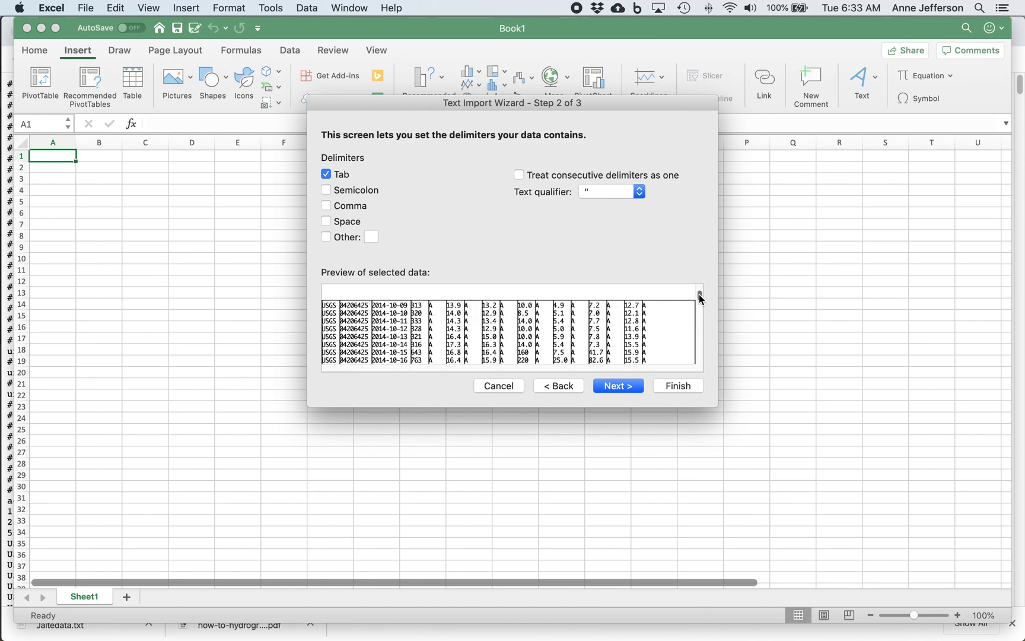
{"action": "left_click", "coordinate": [626, 390]}
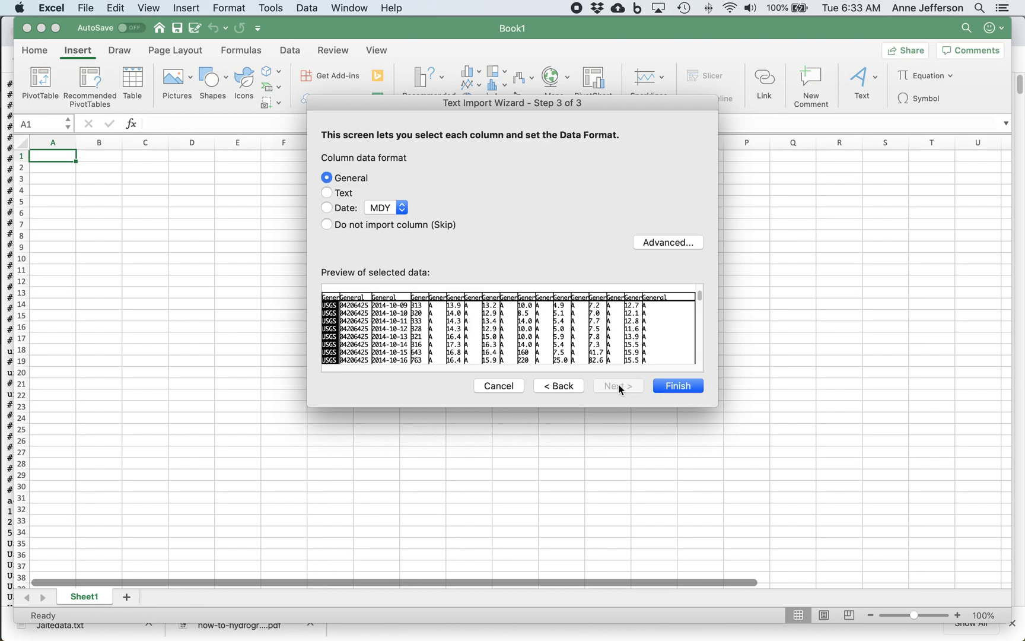
{"action": "left_click", "coordinate": [687, 392]}
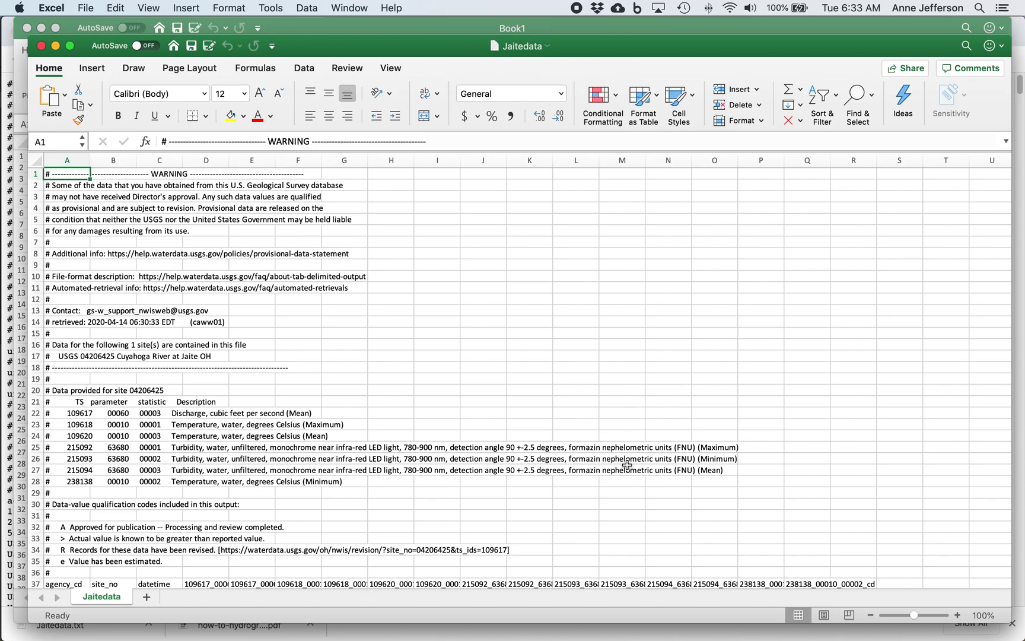
{"action": "scroll", "coordinate": [626, 465], "scroll_direction": "down", "scroll_amount": 1}
{"action": "scroll", "coordinate": [626, 465], "scroll_direction": "down", "scroll_amount": 5}
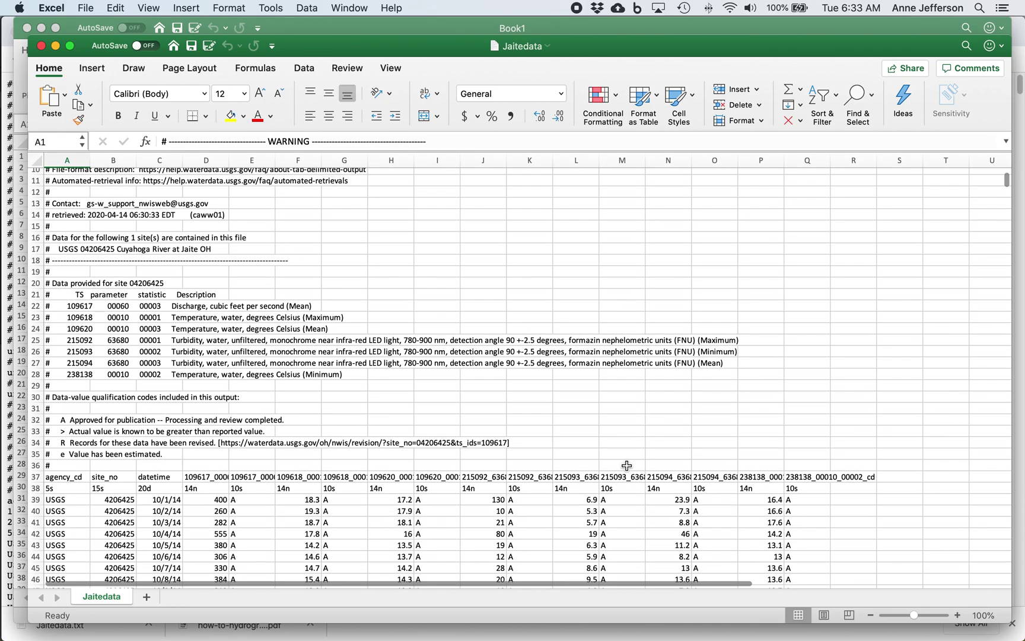
{"action": "scroll", "coordinate": [627, 465], "scroll_direction": "down", "scroll_amount": 8}
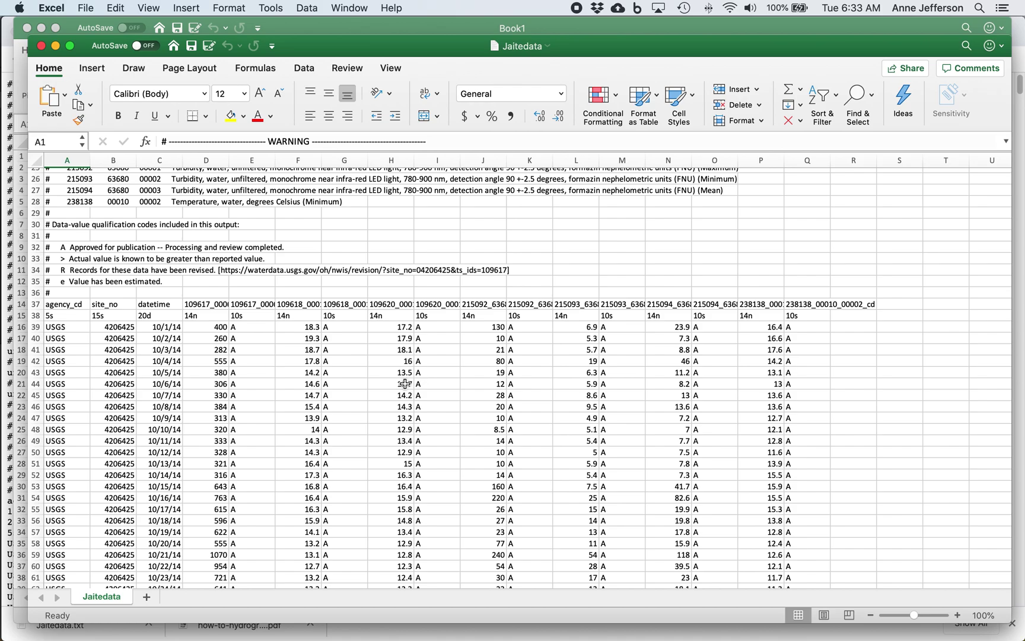
{"action": "key", "text": "super+Tab"}
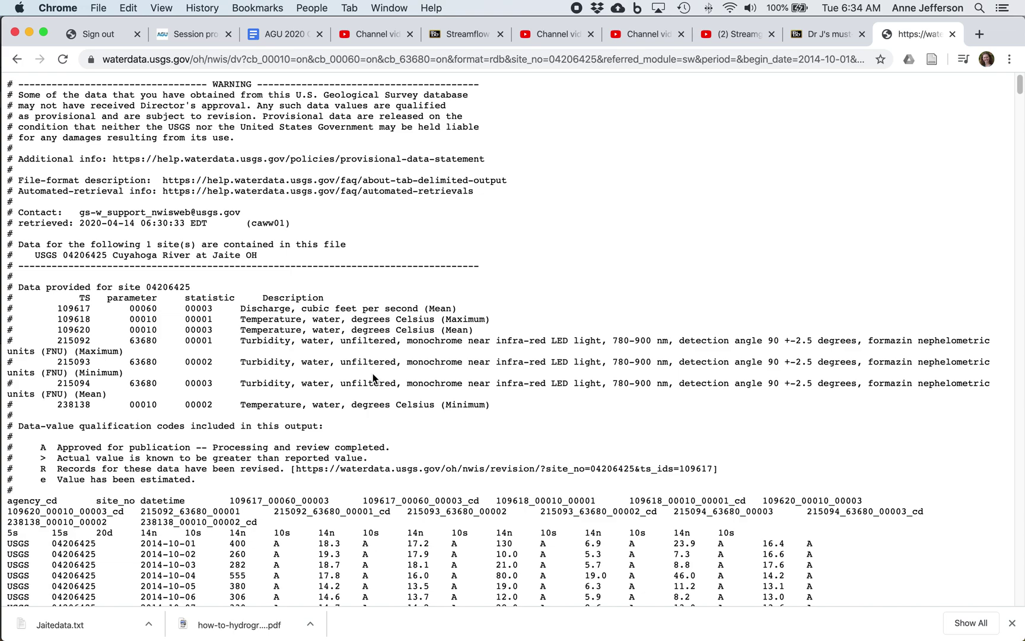
{"action": "key", "text": "super+Tab"}
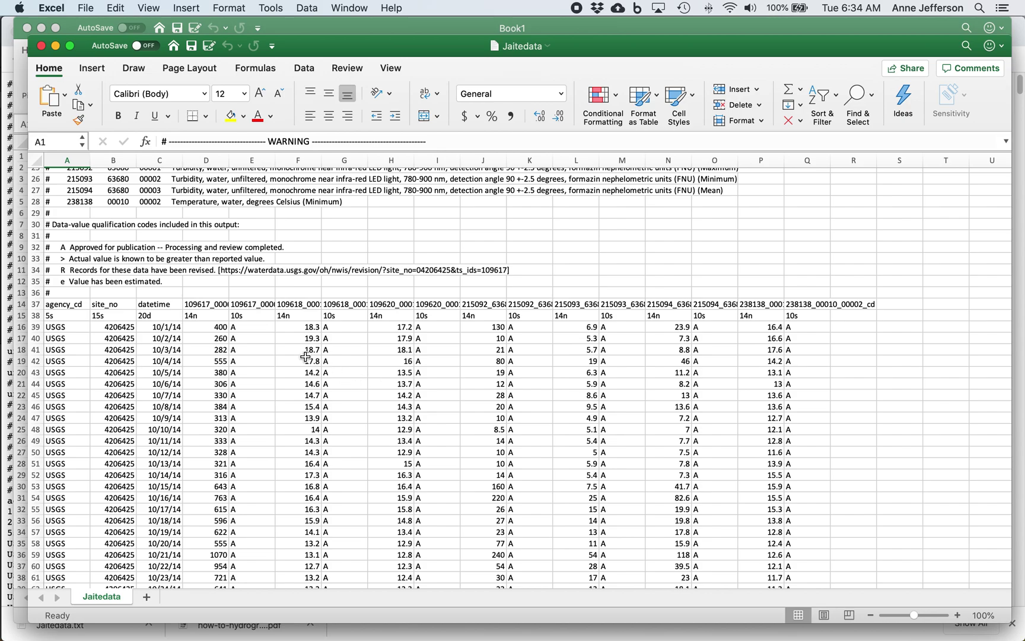
Replace the D37 discharge header 109617_00060_00003 with cfs.
{"action": "scroll", "coordinate": [201, 349], "scroll_direction": "up", "scroll_amount": 10}
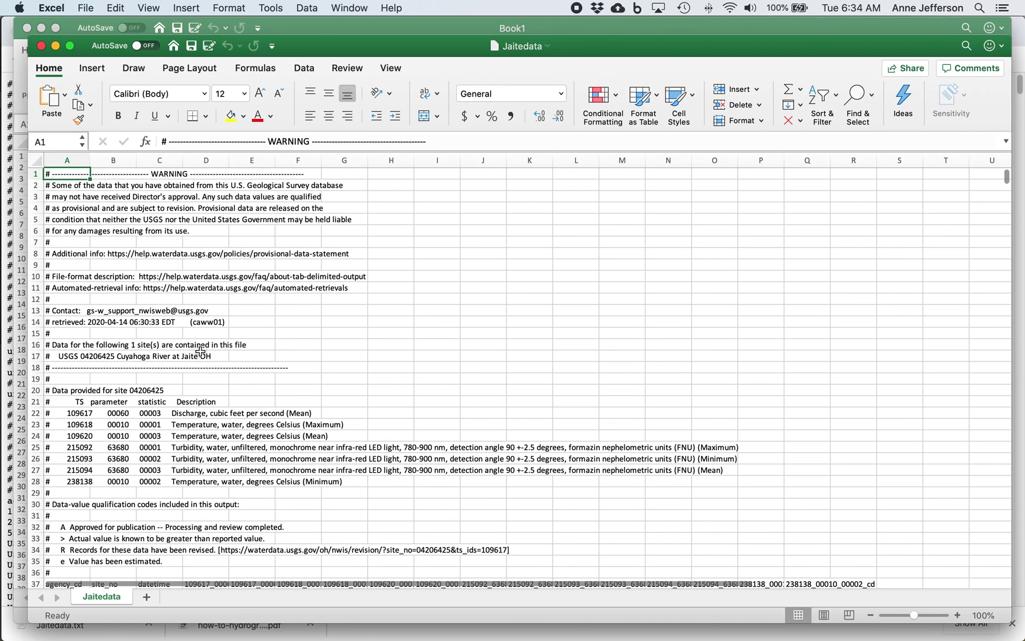
{"action": "scroll", "coordinate": [259, 416], "scroll_direction": "down", "scroll_amount": 3}
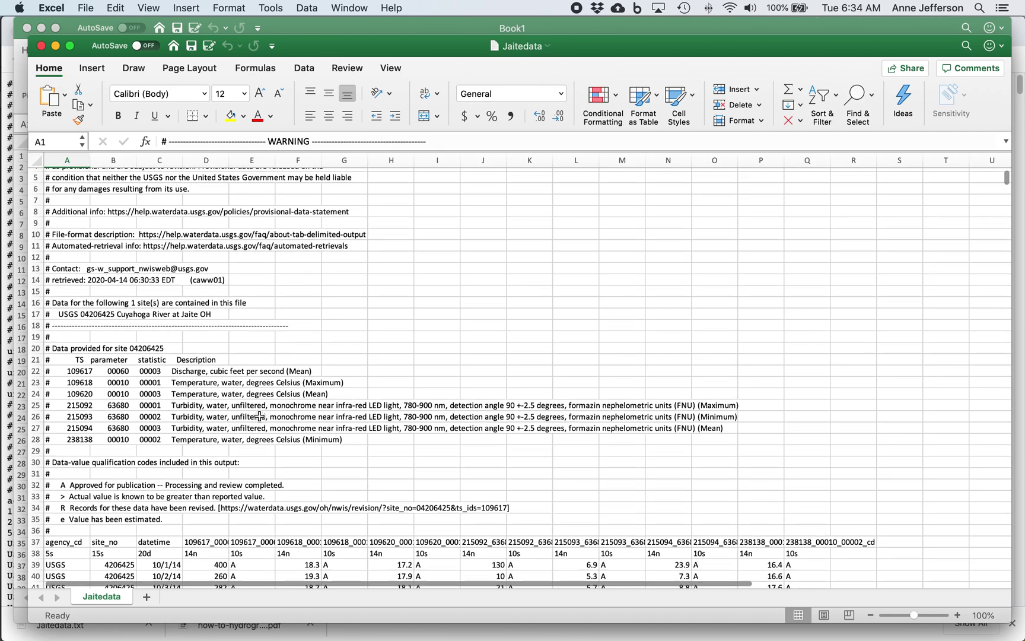
{"action": "scroll", "coordinate": [259, 416], "scroll_direction": "down", "scroll_amount": 3}
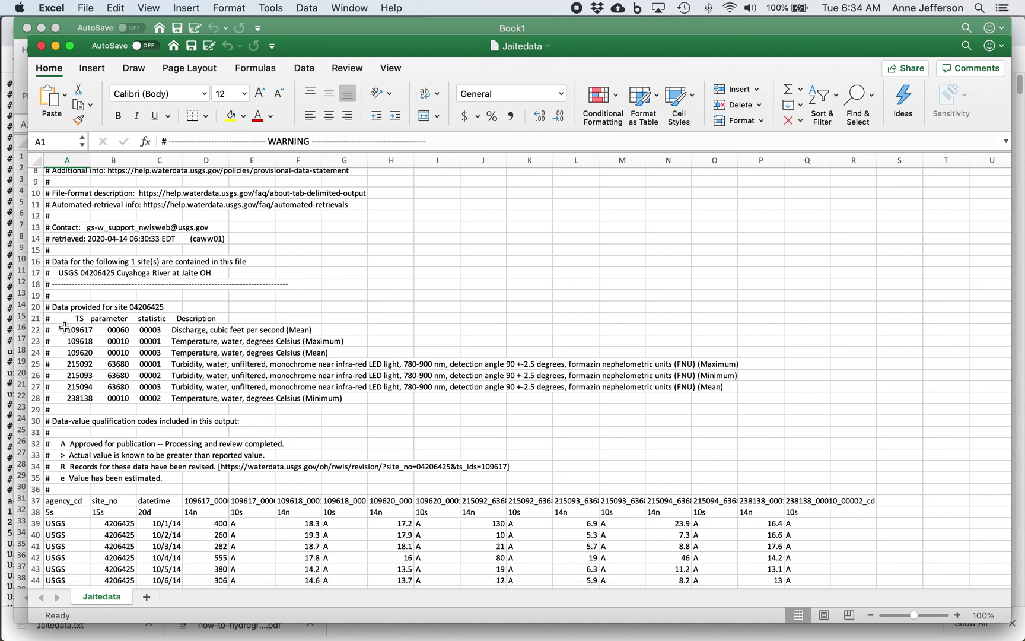
{"action": "left_click_drag", "start_coordinate": [64, 328], "coordinate": [334, 327]}
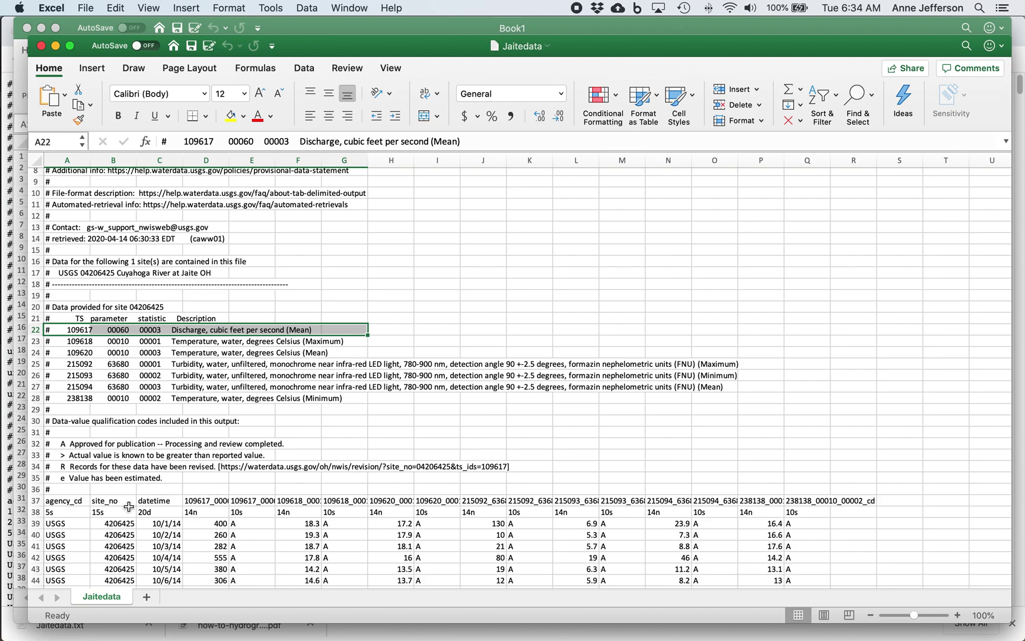
{"action": "left_click", "coordinate": [170, 505]}
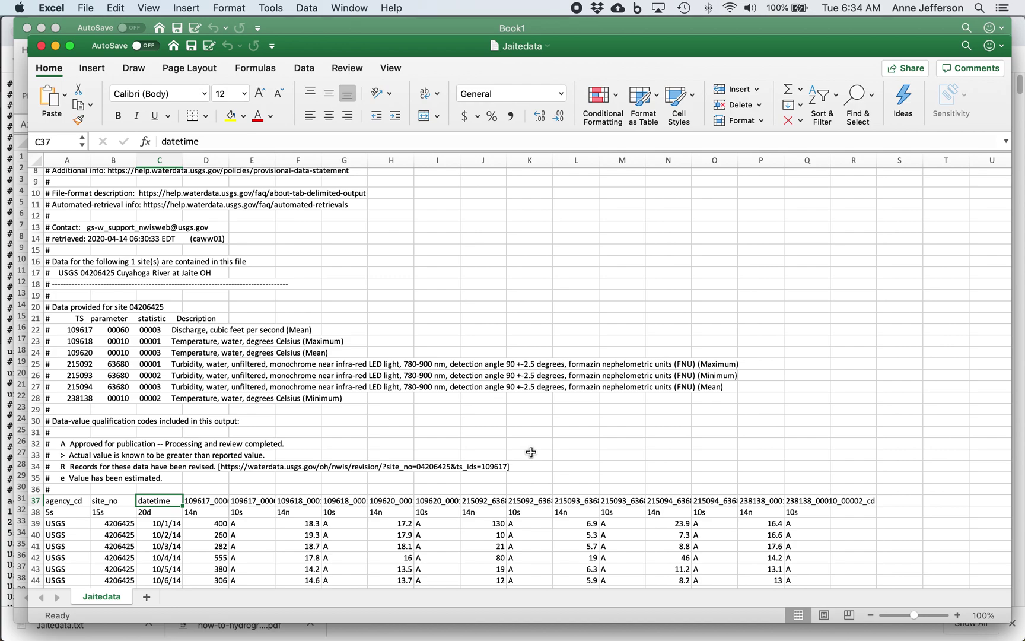
{"action": "key", "text": "Right"}
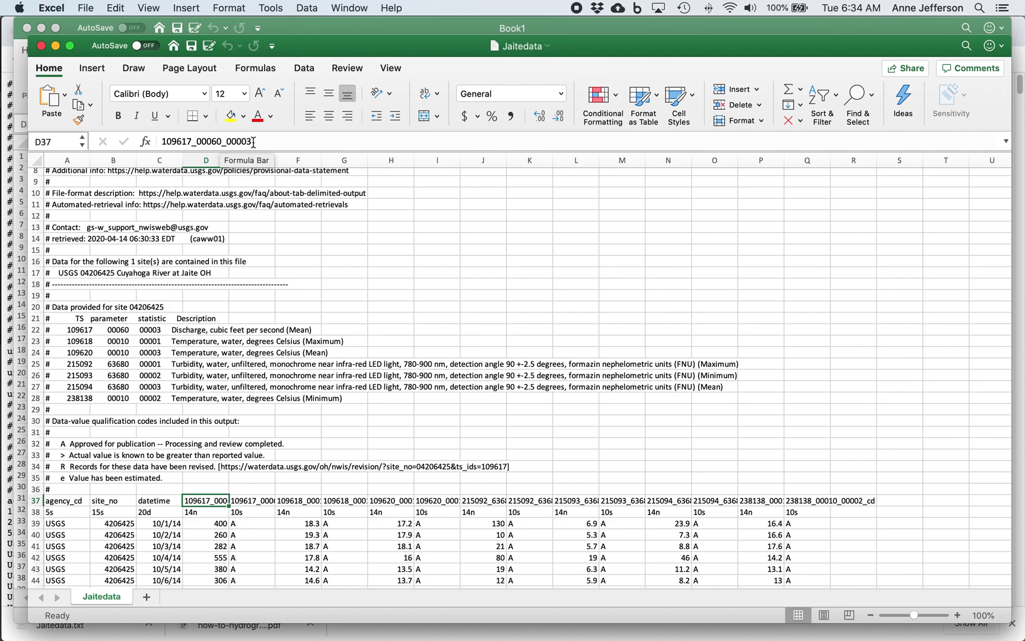
{"action": "type", "text": "cfs"}
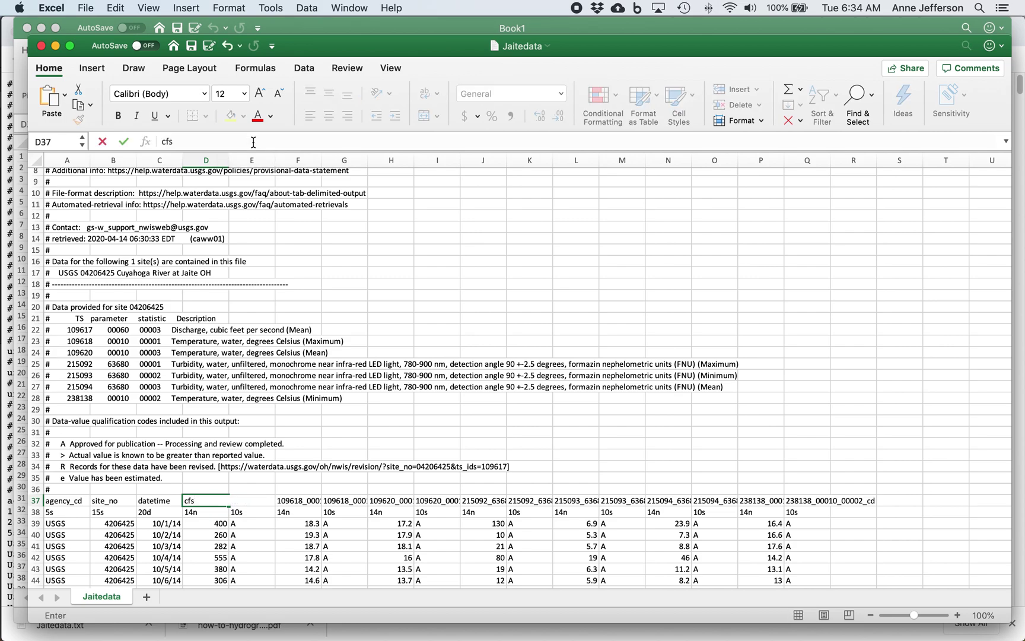
{"action": "key", "text": "Return"}
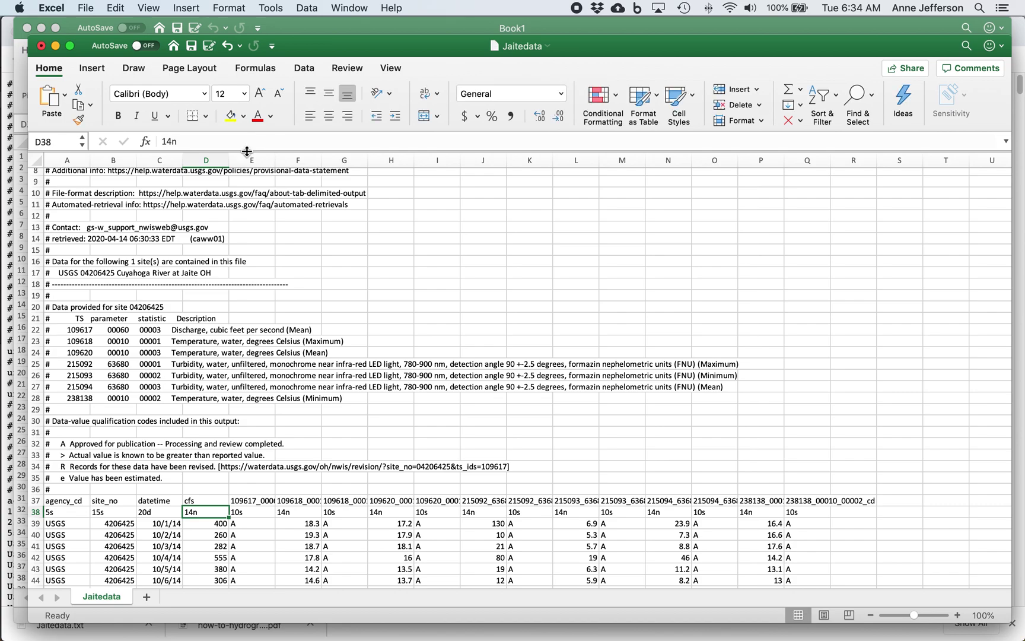
{"action": "left_click", "coordinate": [248, 499]}
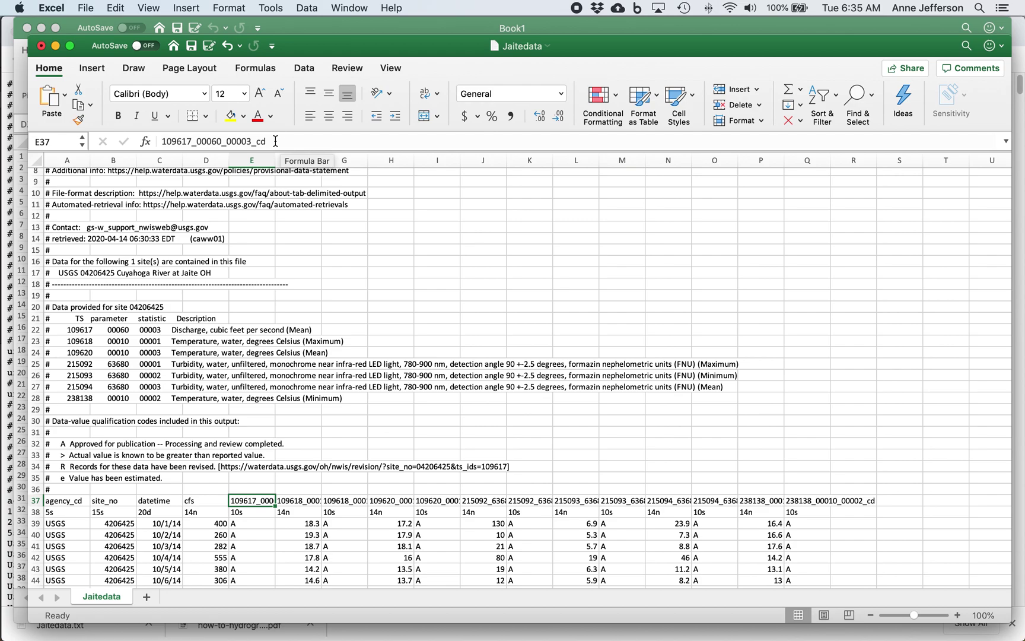
Review the qualification code notes, then relabel header E37 as cfs_cd.
{"action": "left_click", "coordinate": [75, 444]}
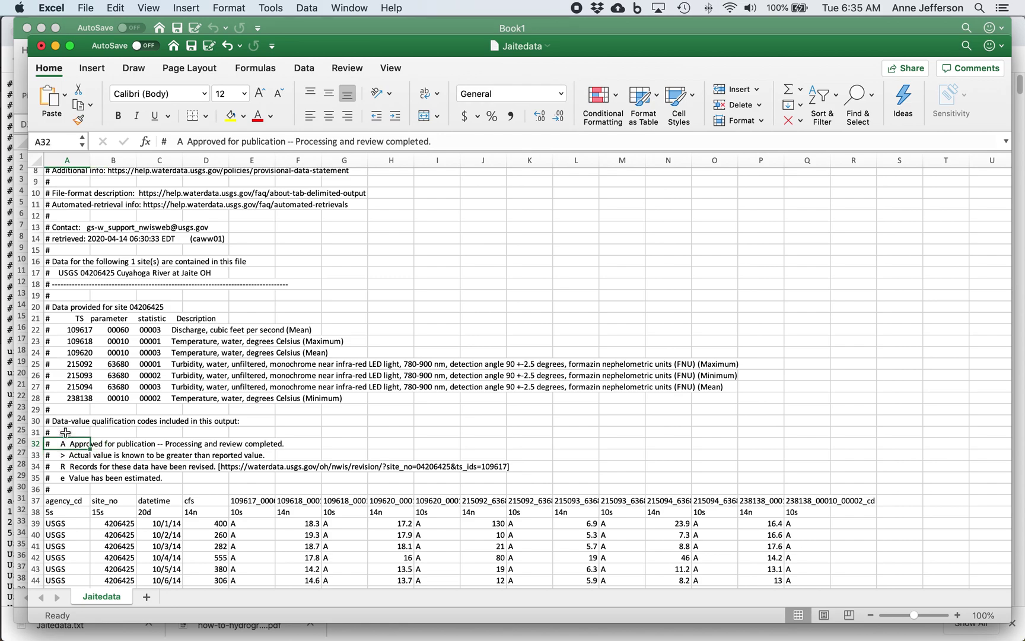
{"action": "left_click_drag", "start_coordinate": [65, 421], "coordinate": [279, 478]}
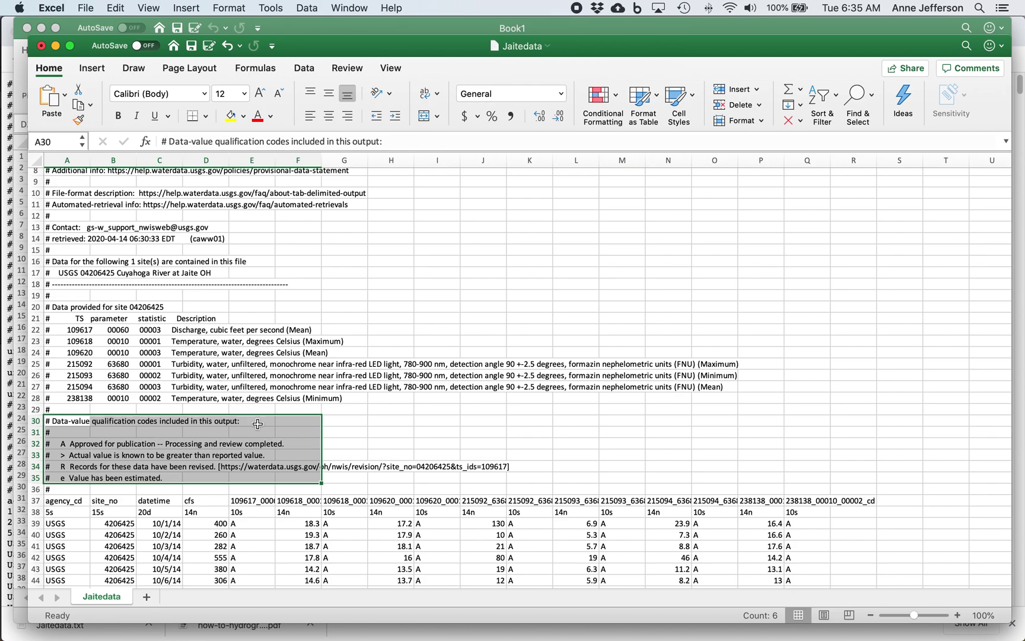
{"action": "left_click", "coordinate": [249, 500]}
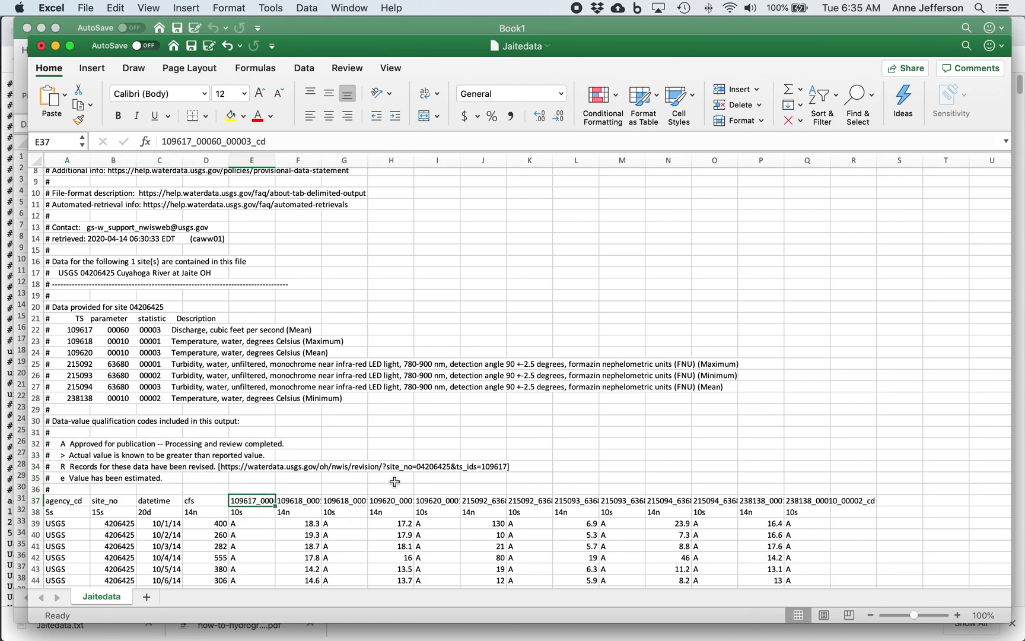
{"action": "type", "text": "cfs_d"}
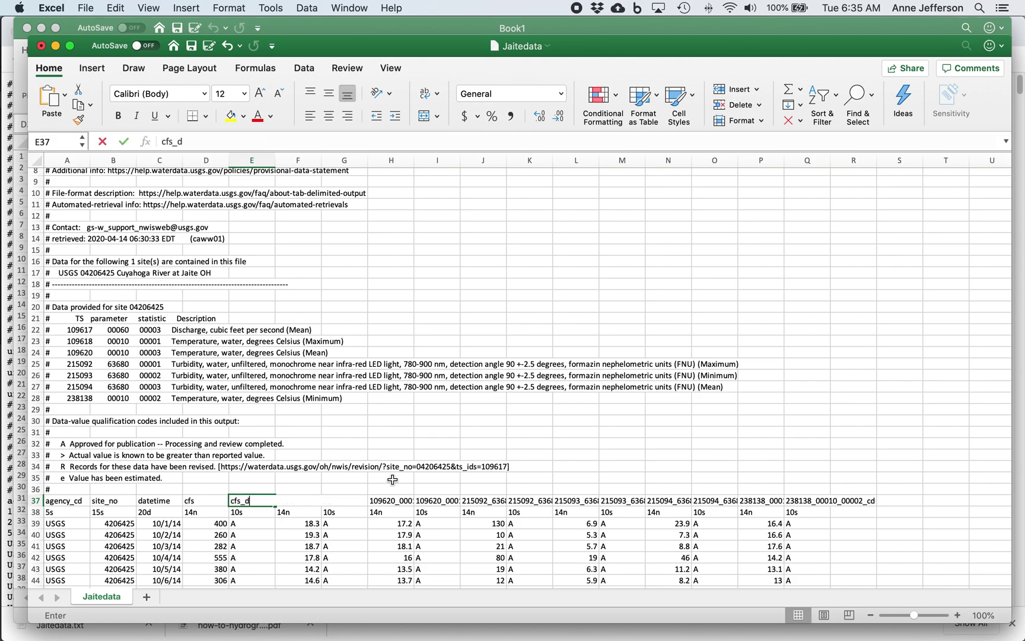
{"action": "key", "text": "BackSpace"}
{"action": "type", "text": "cd"}
{"action": "key", "text": "Return"}
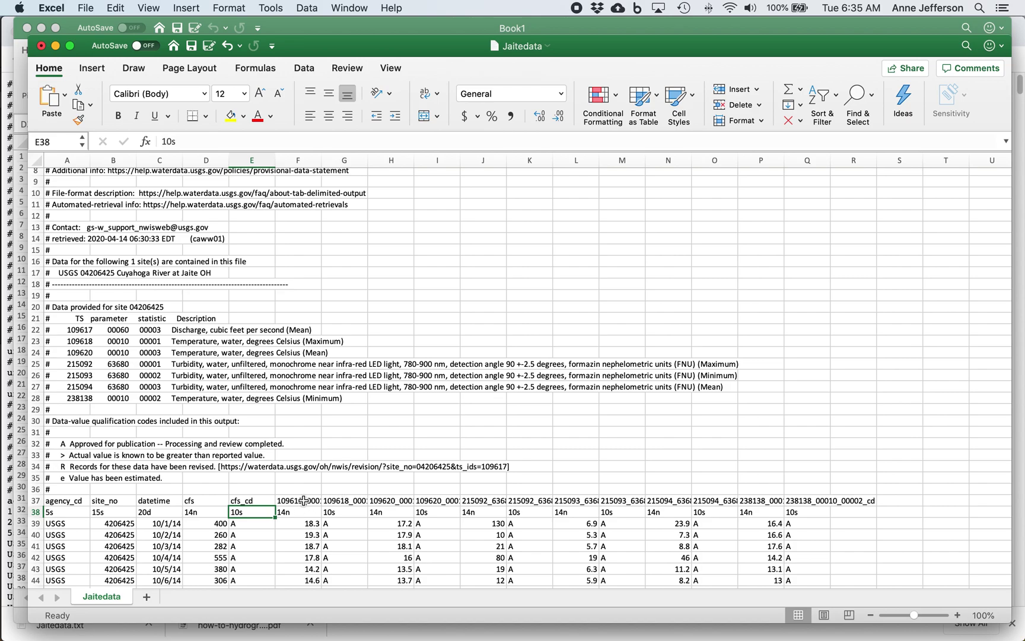
{"action": "left_click_drag", "start_coordinate": [304, 159], "coordinate": [837, 189]}
{"action": "right_click", "coordinate": [661, 295]}
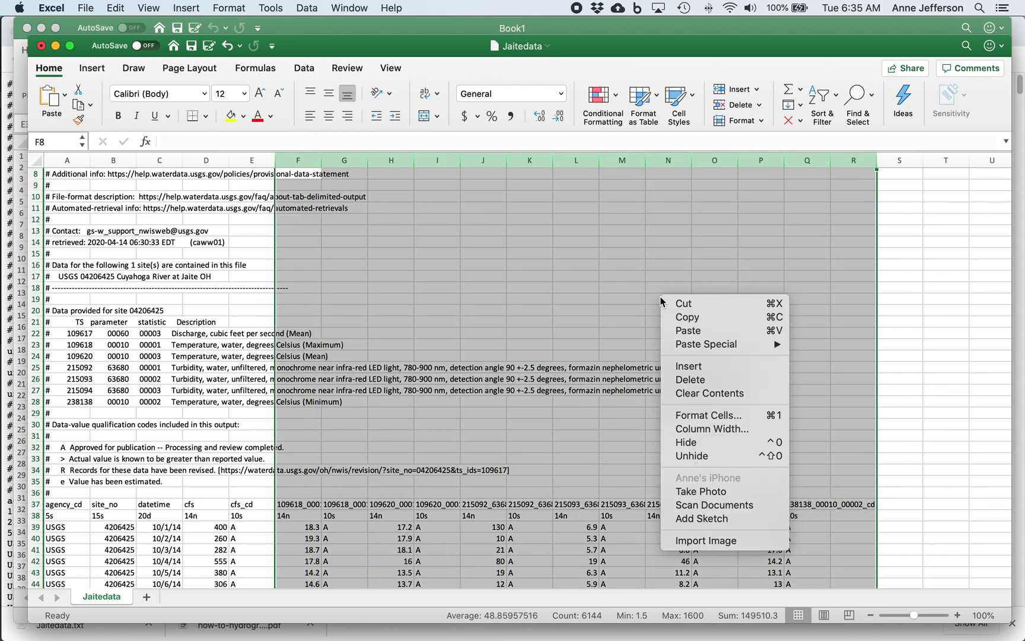
{"action": "left_click", "coordinate": [698, 380]}
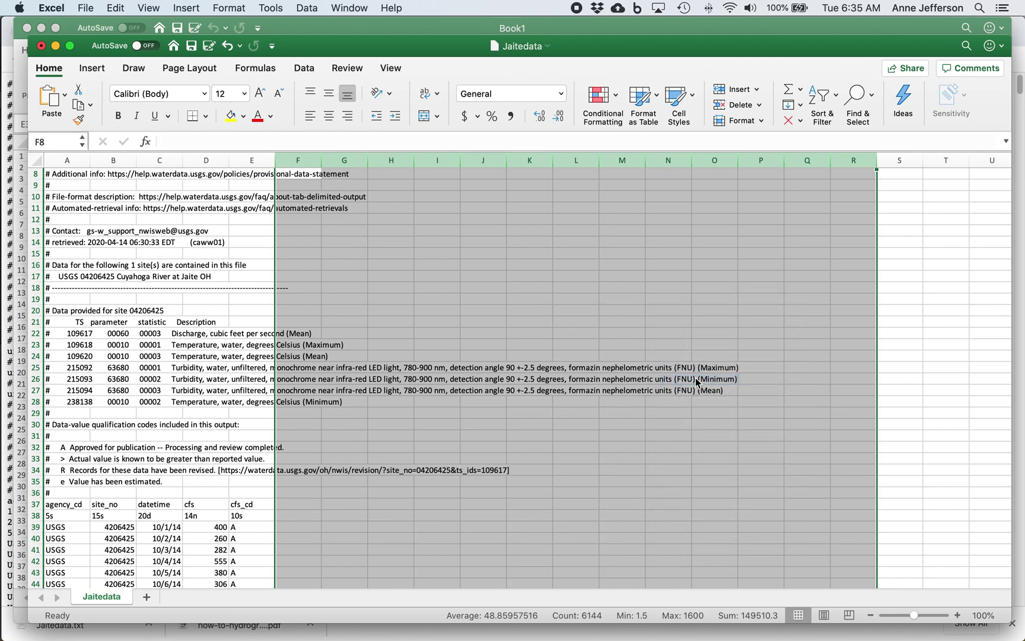
{"action": "left_click", "coordinate": [356, 520]}
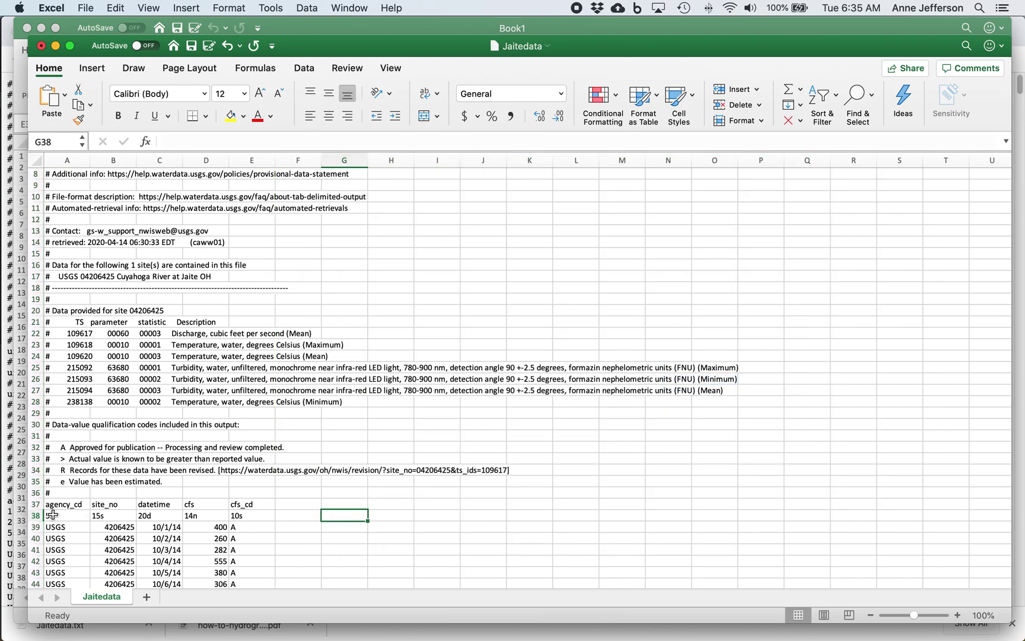
{"action": "left_click", "coordinate": [34, 515]}
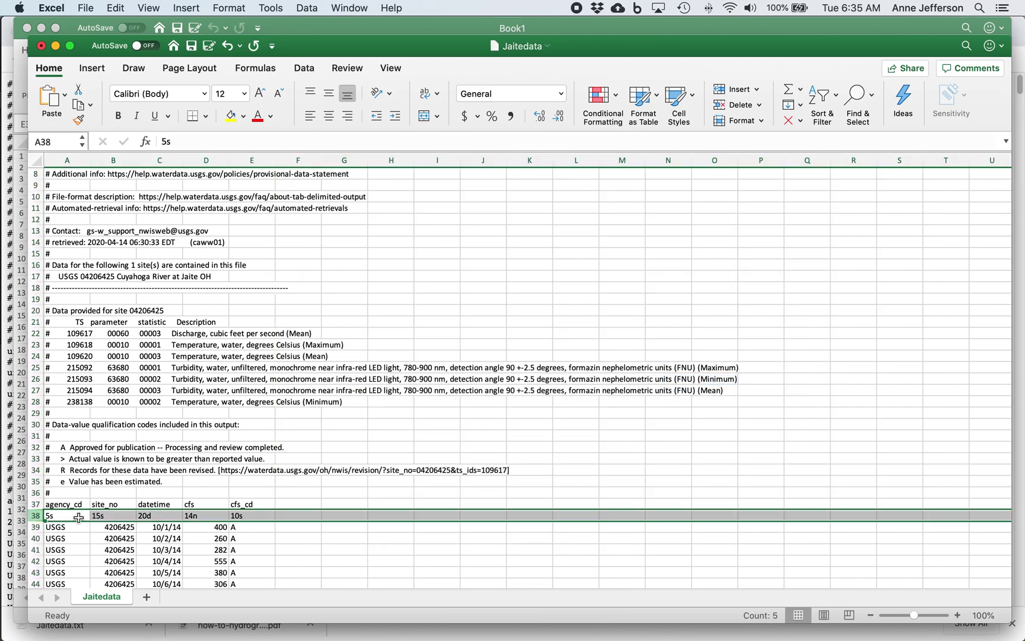
{"action": "right_click", "coordinate": [131, 517]}
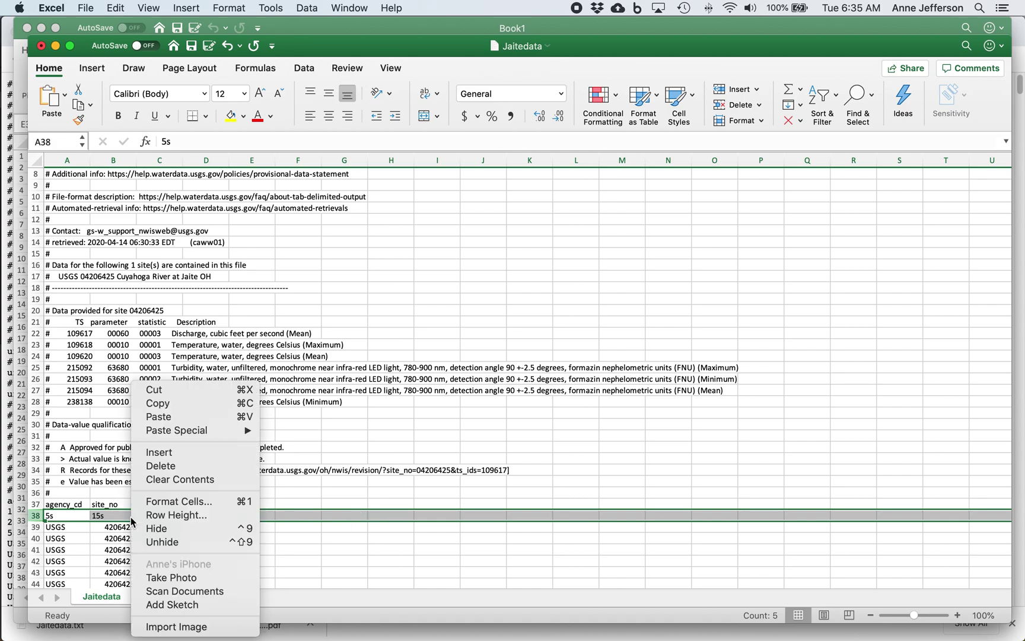
{"action": "left_click", "coordinate": [197, 467]}
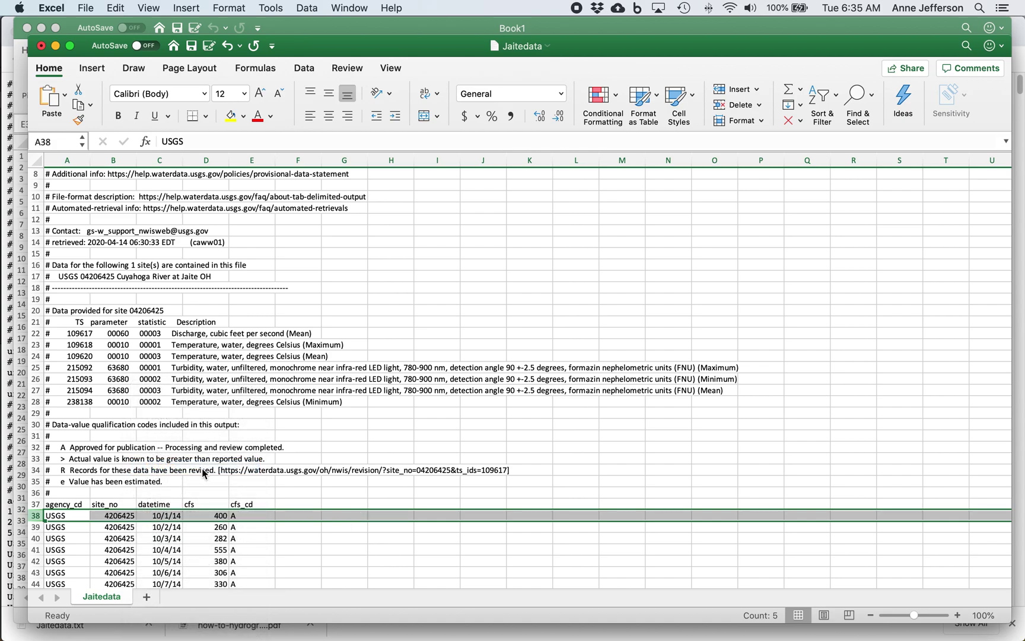
{"action": "left_click", "coordinate": [73, 505]}
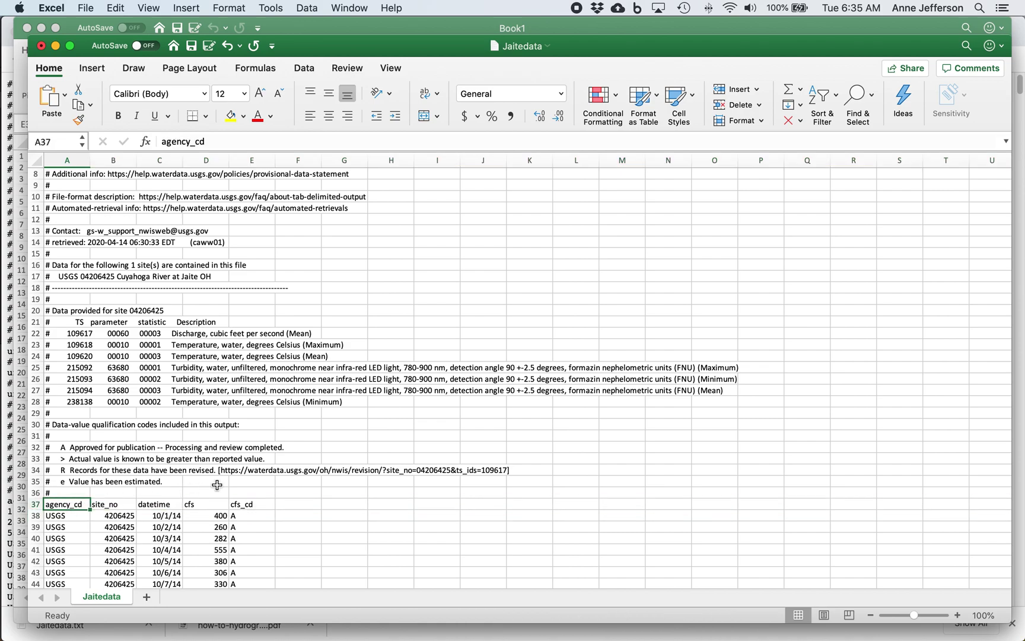
{"action": "key", "text": "Right"}
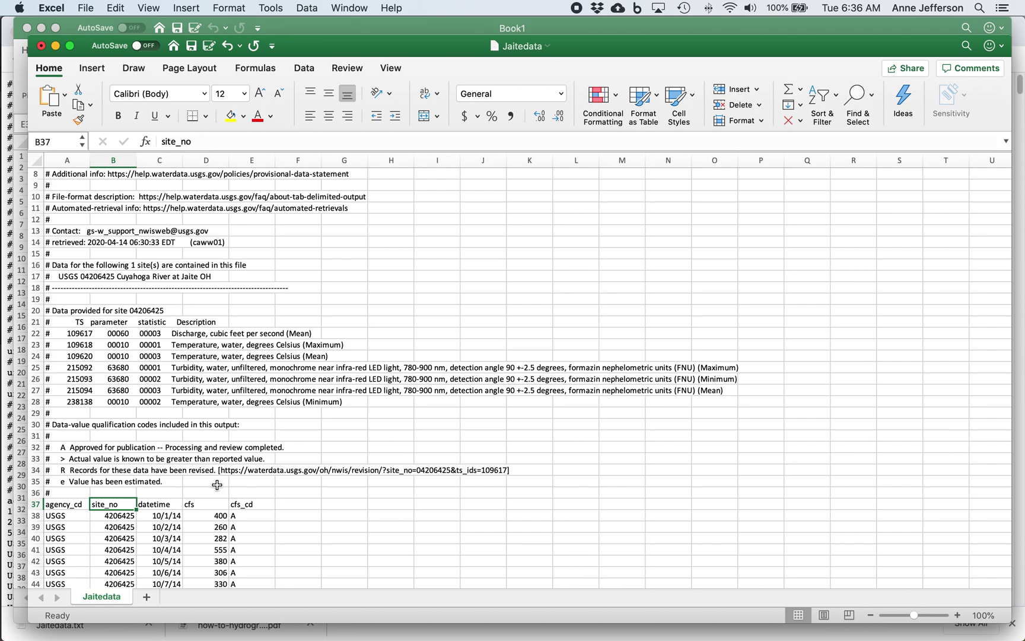
{"action": "key", "text": "Right"}
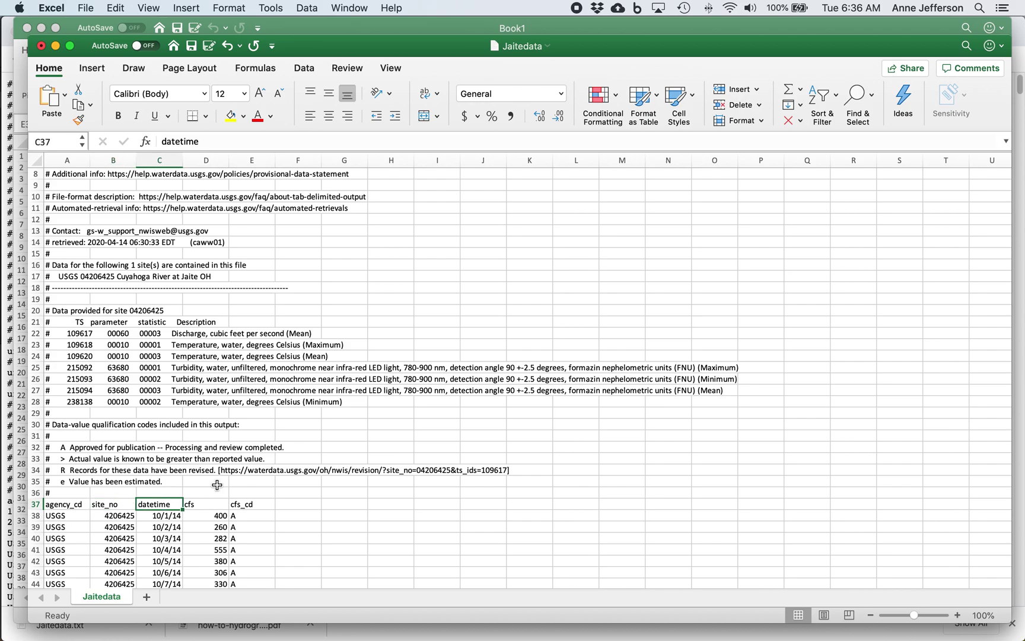
{"action": "key", "text": "Right"}
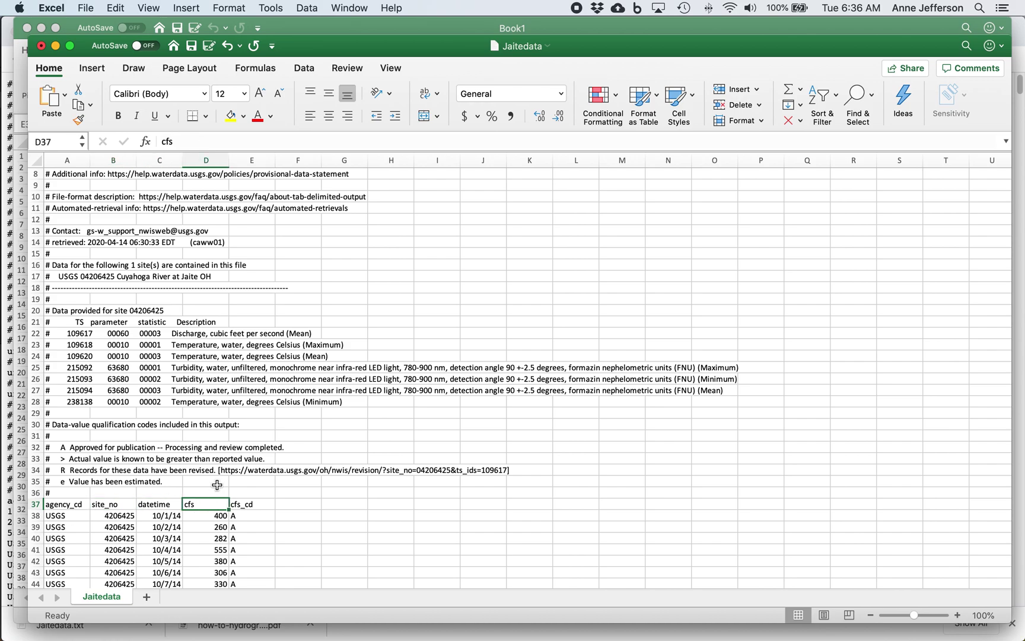
{"action": "key", "text": "Right"}
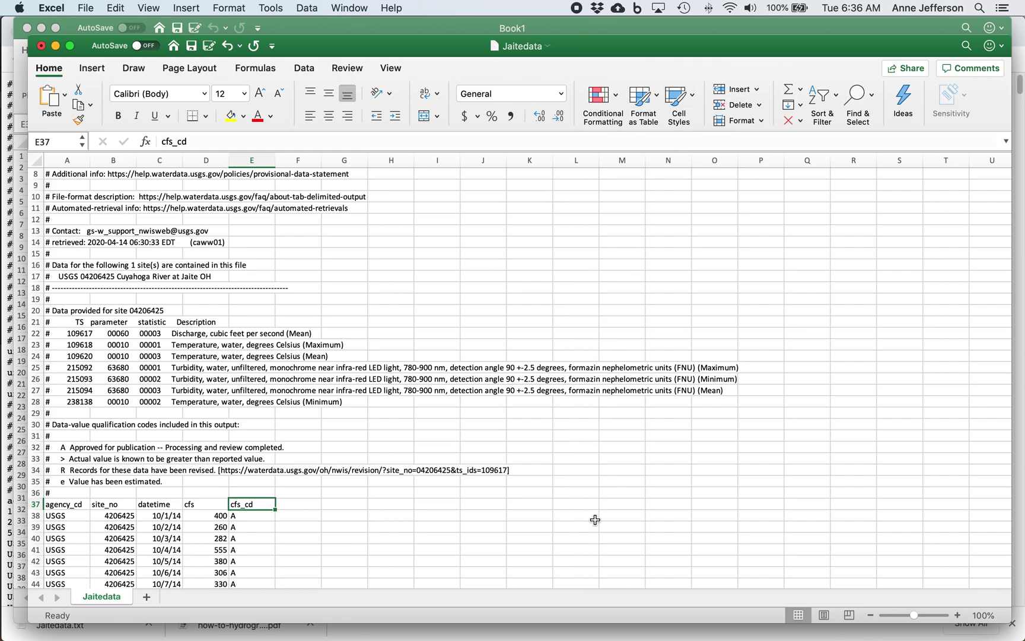
{"action": "scroll", "coordinate": [595, 520], "scroll_direction": "down", "scroll_amount": 3}
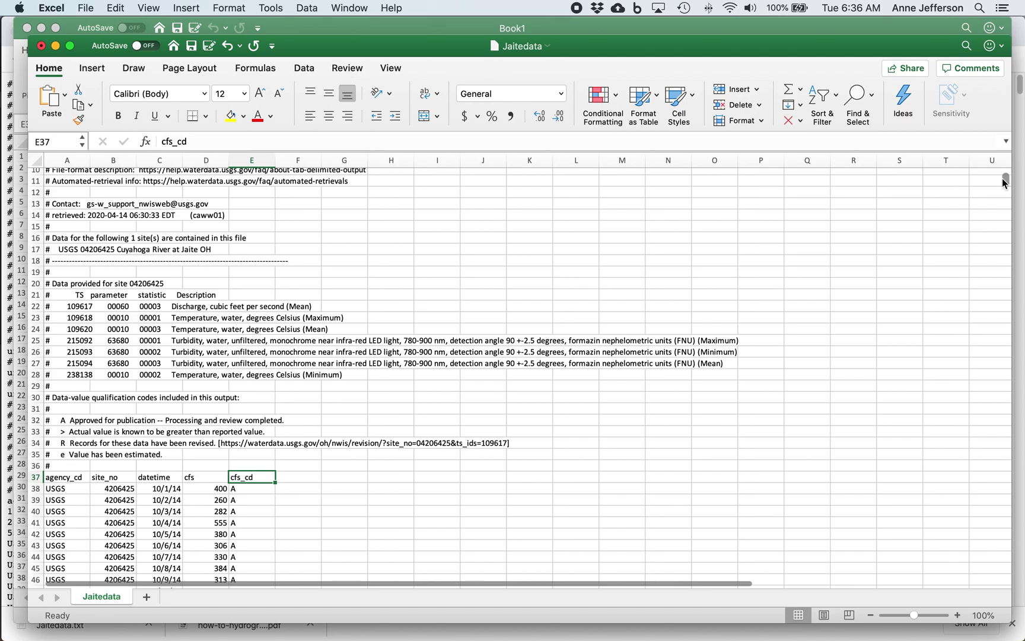
{"action": "left_click_drag", "start_coordinate": [1005, 181], "coordinate": [1007, 240]}
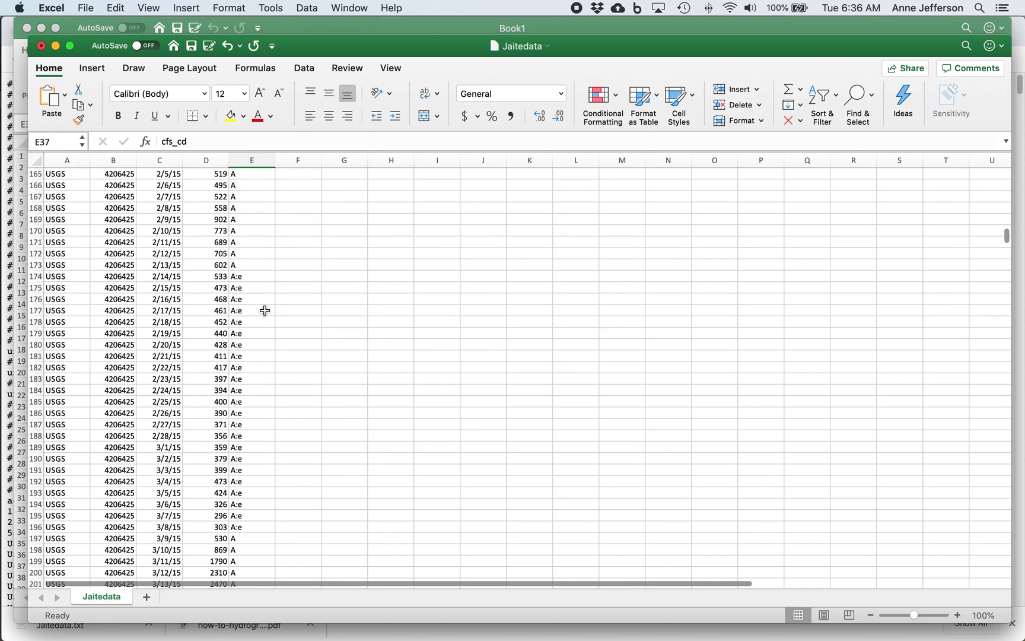
{"action": "left_click", "coordinate": [258, 277]}
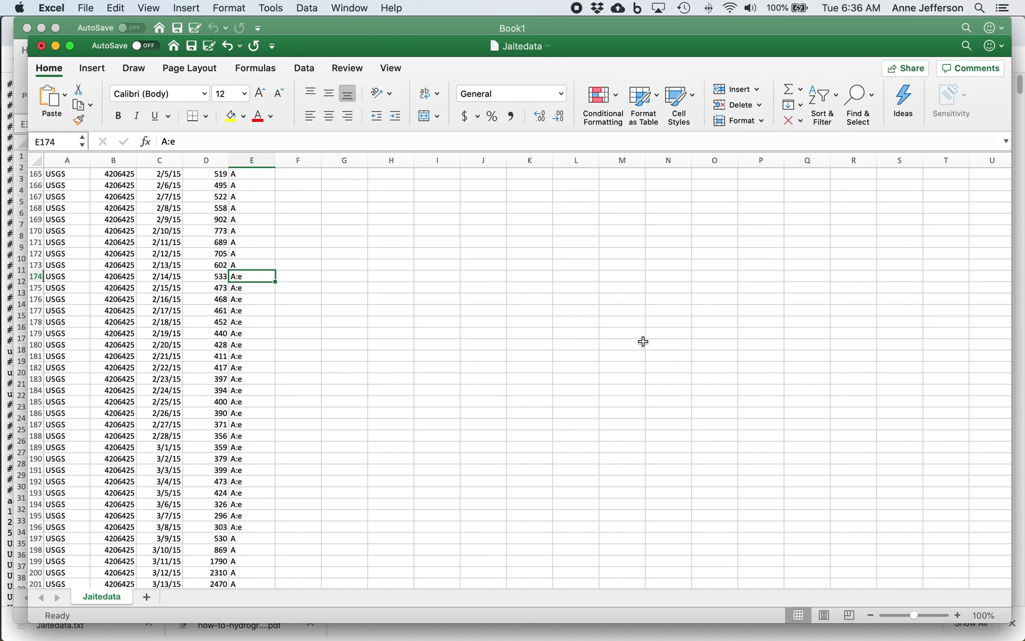
{"action": "left_click_drag", "start_coordinate": [1007, 240], "coordinate": [1004, 159]}
Delete the 36 # comment rows above the agency_cd header row.
{"action": "scroll", "coordinate": [466, 445], "scroll_direction": "down", "scroll_amount": 5}
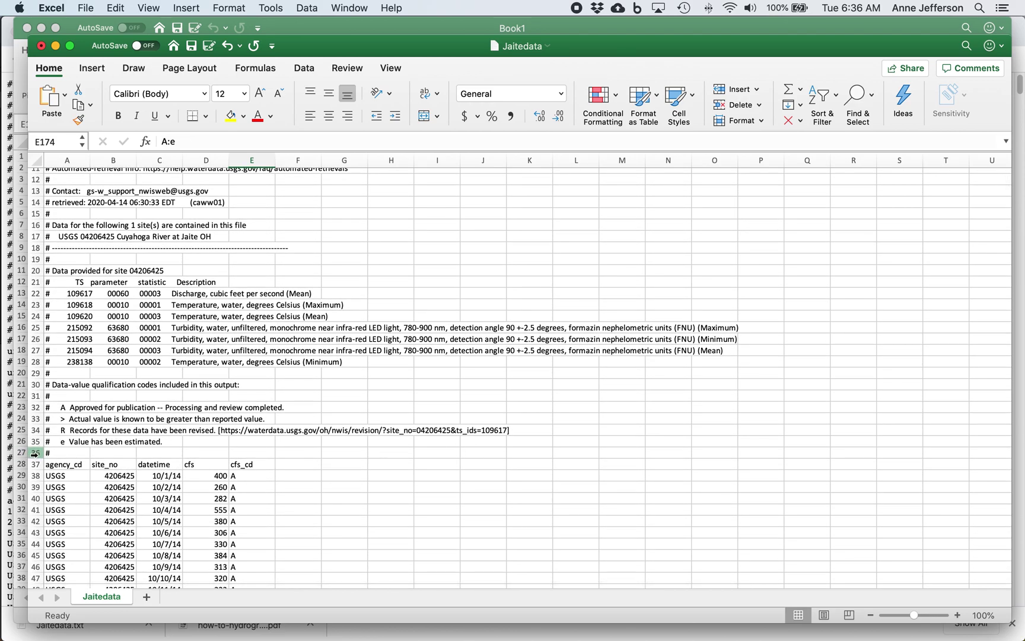
{"action": "left_click_drag", "start_coordinate": [36, 452], "coordinate": [43, 153]}
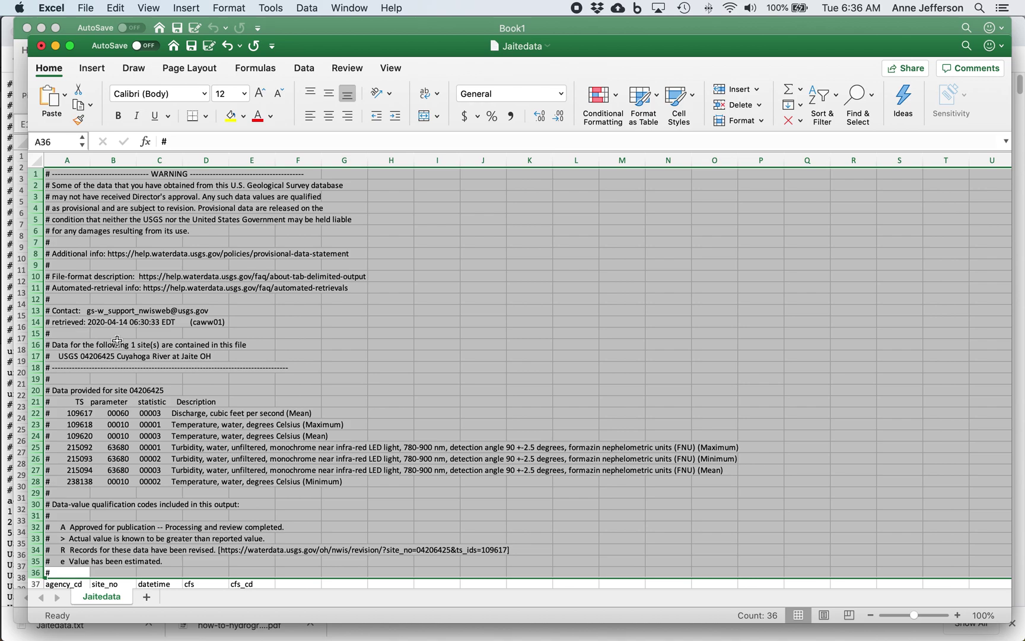
{"action": "right_click", "coordinate": [117, 340]}
{"action": "left_click", "coordinate": [141, 424]}
{"action": "left_click", "coordinate": [206, 344]}
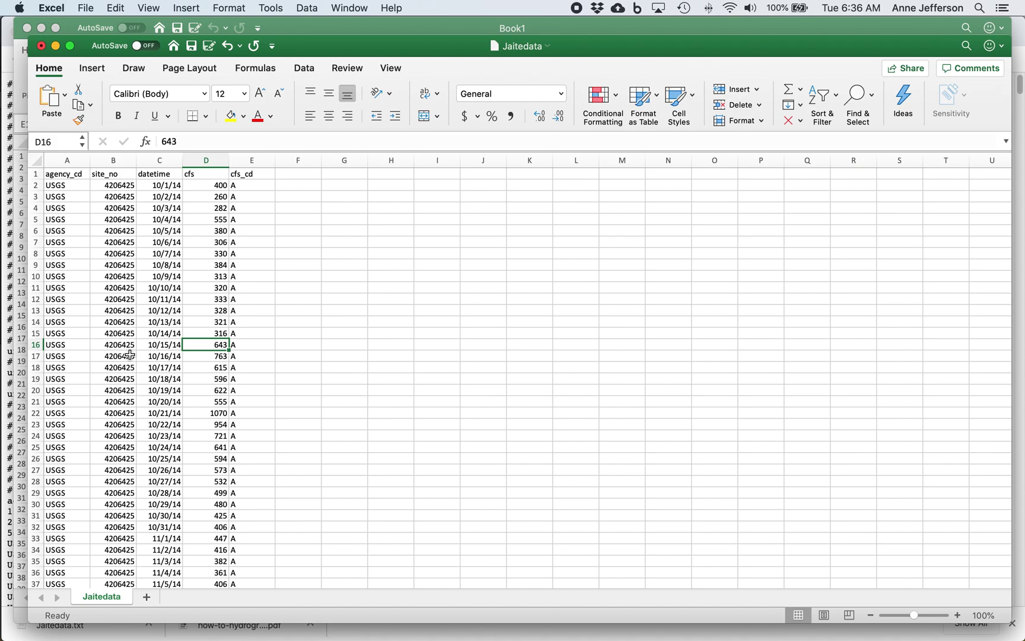
Head column F 'm3/s' and fill =D2/35.31 down all 1096 data rows.
{"action": "left_click", "coordinate": [297, 171]}
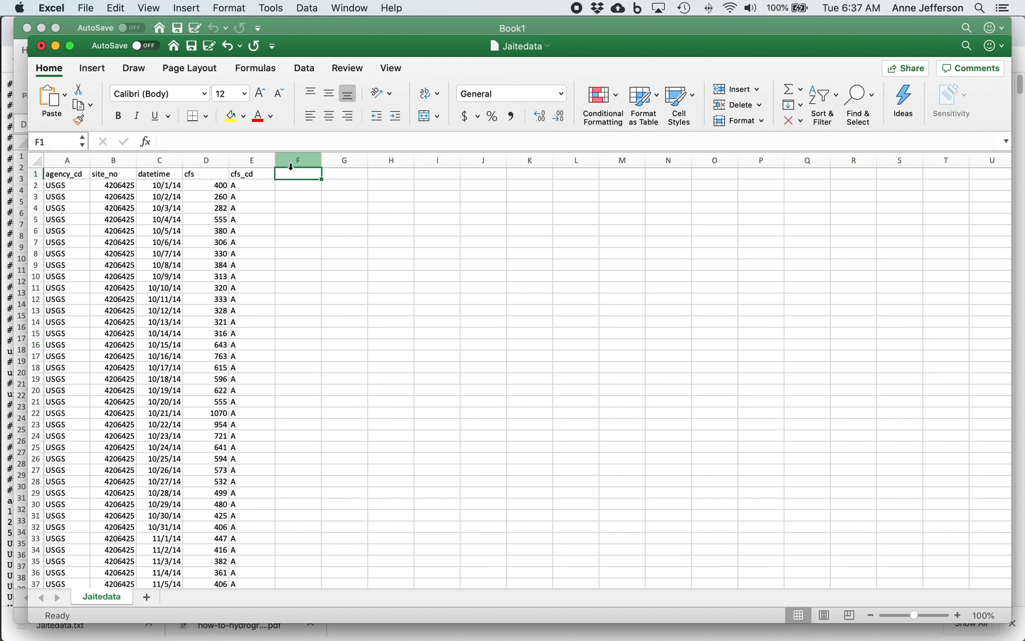
{"action": "type", "text": "m3/s"}
{"action": "key", "text": "Return"}
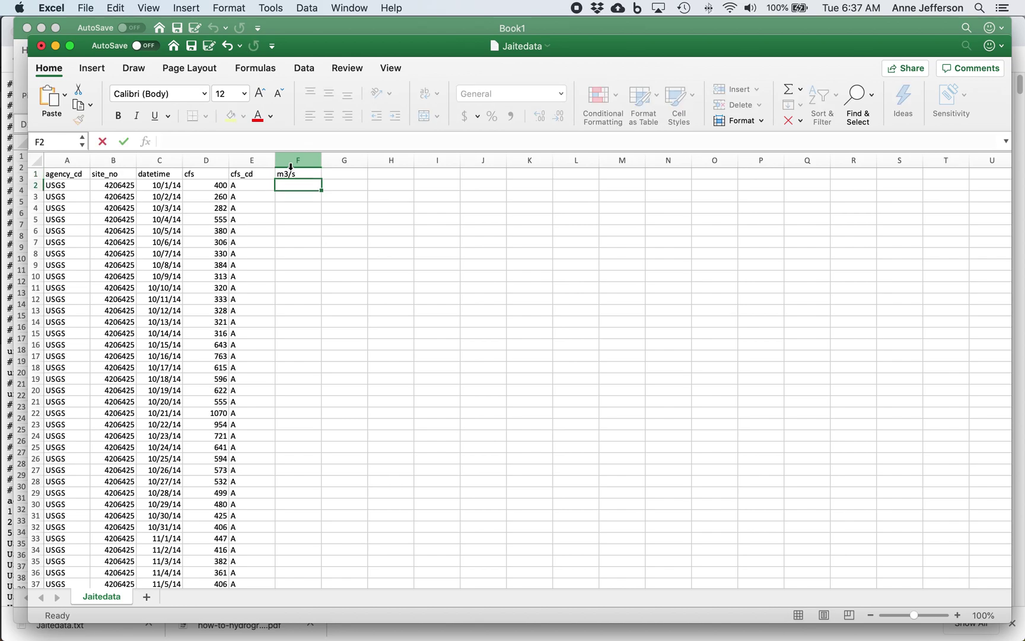
{"action": "type", "text": "="}
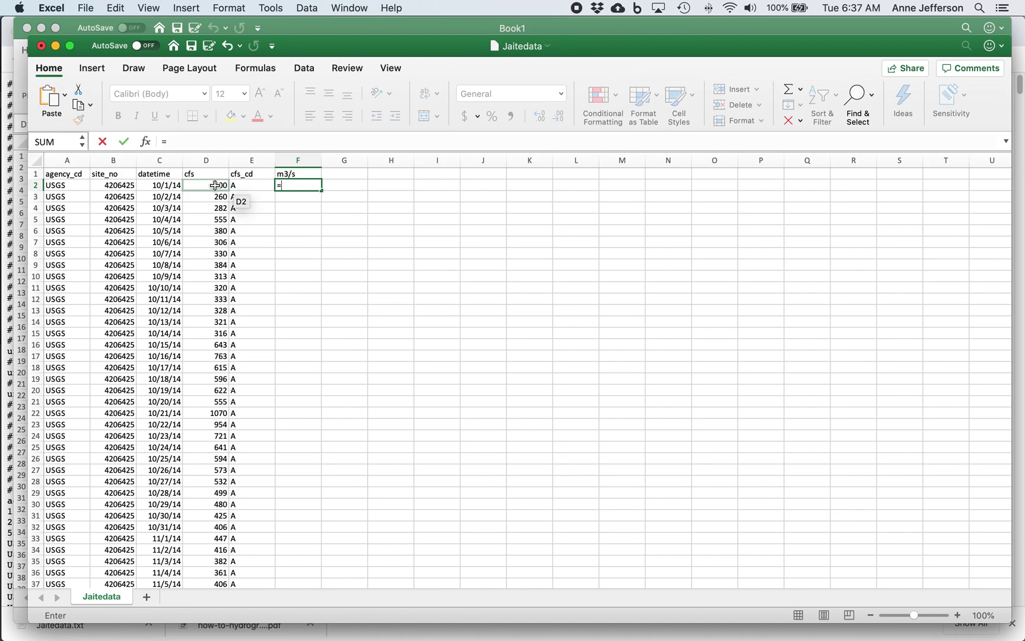
{"action": "left_click", "coordinate": [215, 185]}
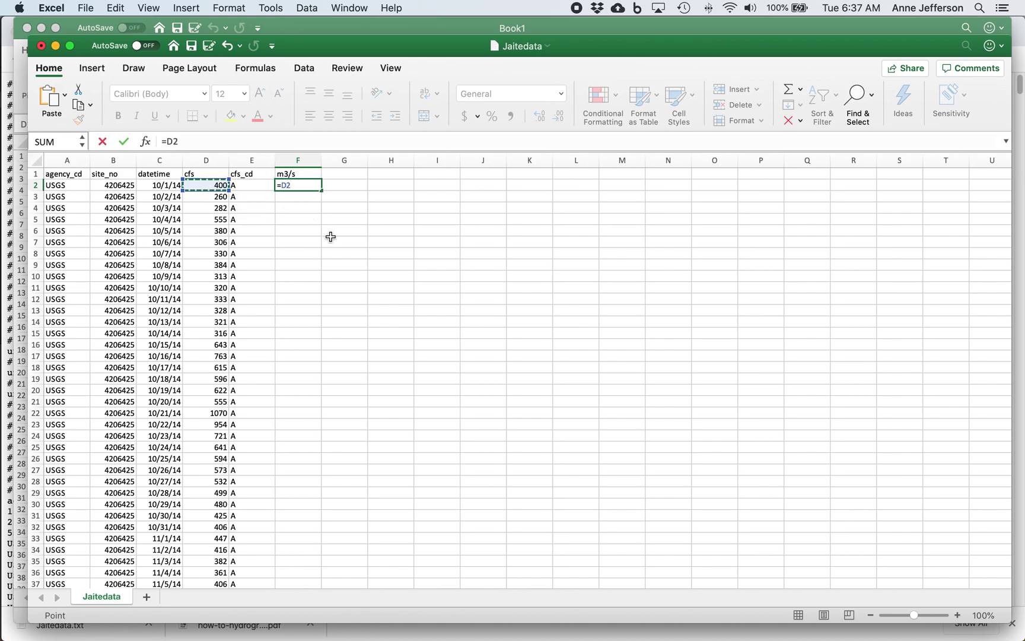
{"action": "type", "text": "/35.31"}
{"action": "key", "text": "Return"}
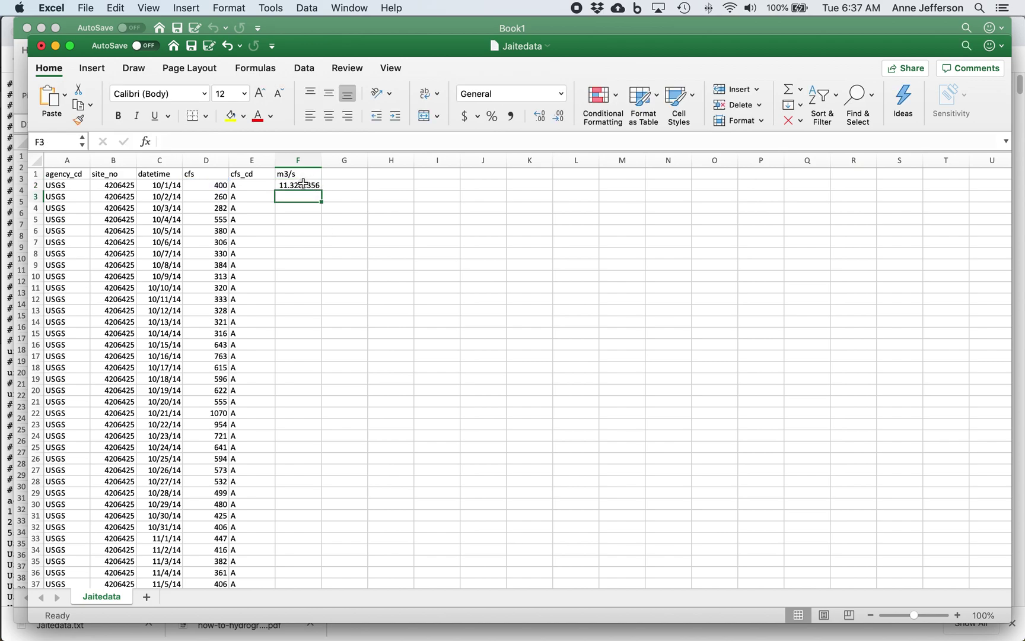
{"action": "left_click", "coordinate": [303, 182]}
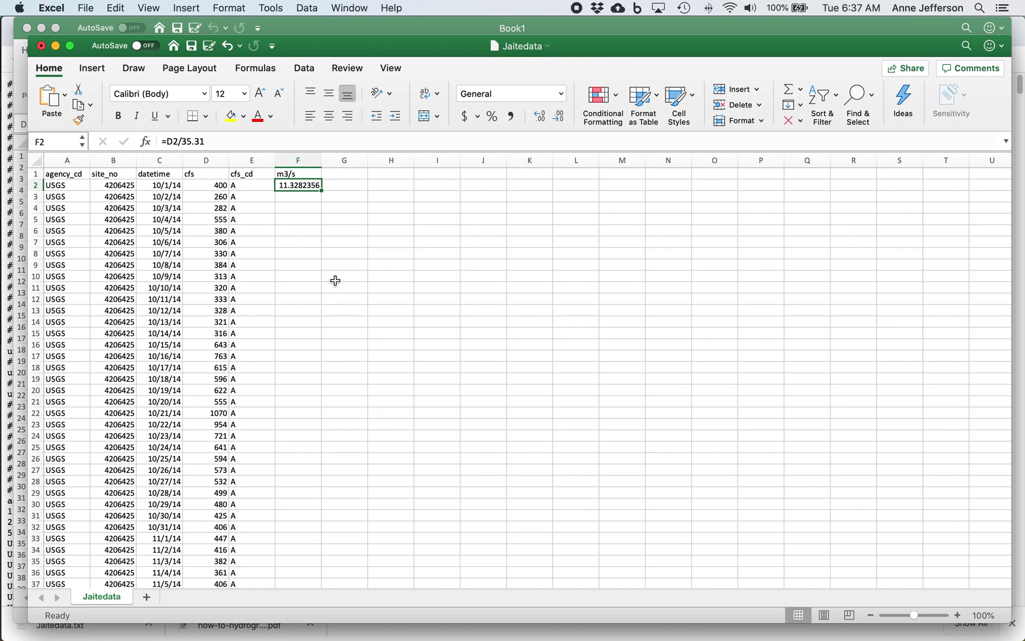
{"action": "double_click", "coordinate": [323, 190]}
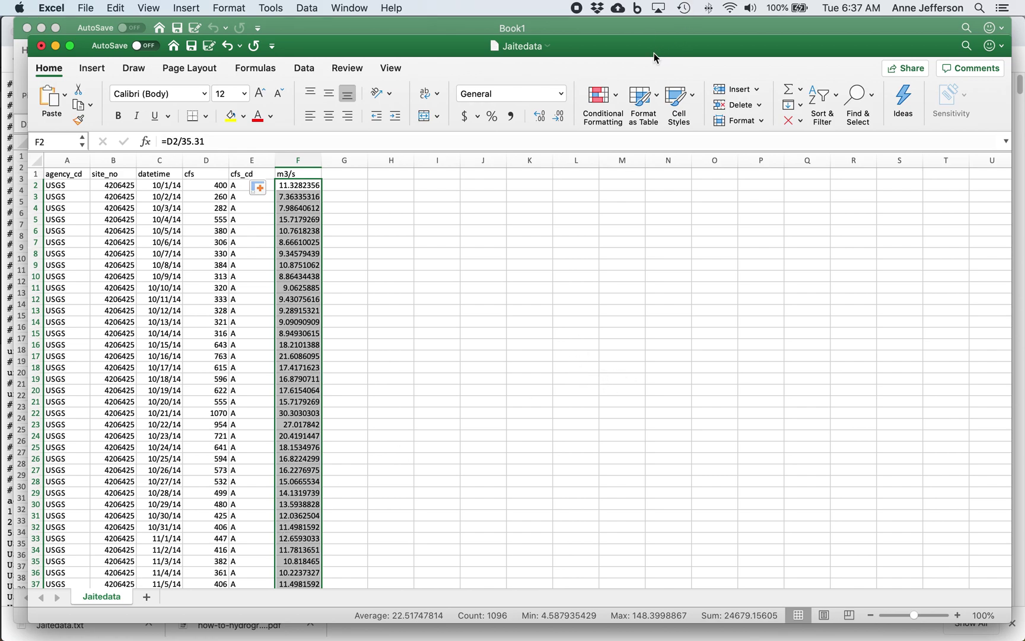
{"action": "left_click", "coordinate": [561, 117]}
Reduce column F's displayed decimals to two, e.g. 11.33 for 400 cfs.
{"action": "left_click", "coordinate": [561, 117]}
{"action": "left_click", "coordinate": [561, 117]}
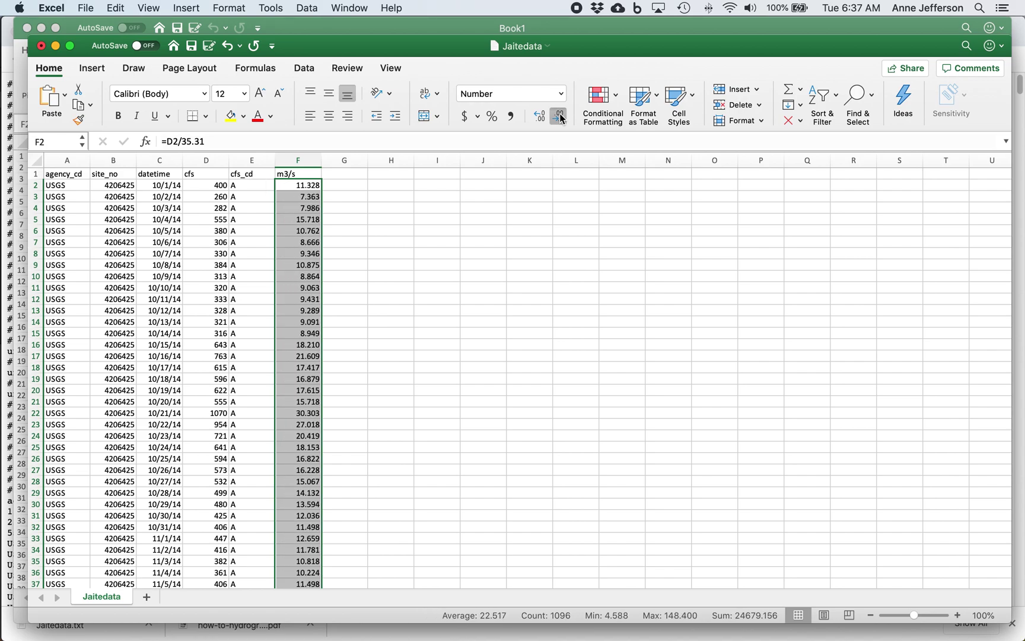
{"action": "left_click", "coordinate": [562, 117]}
{"action": "left_click", "coordinate": [290, 300]}
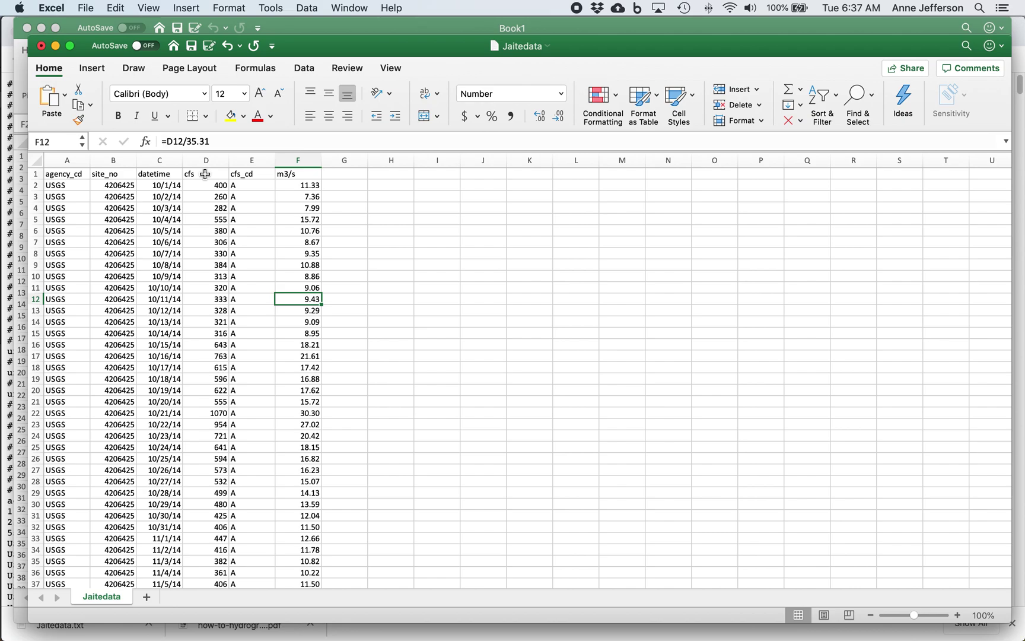
{"action": "left_click", "coordinate": [205, 174]}
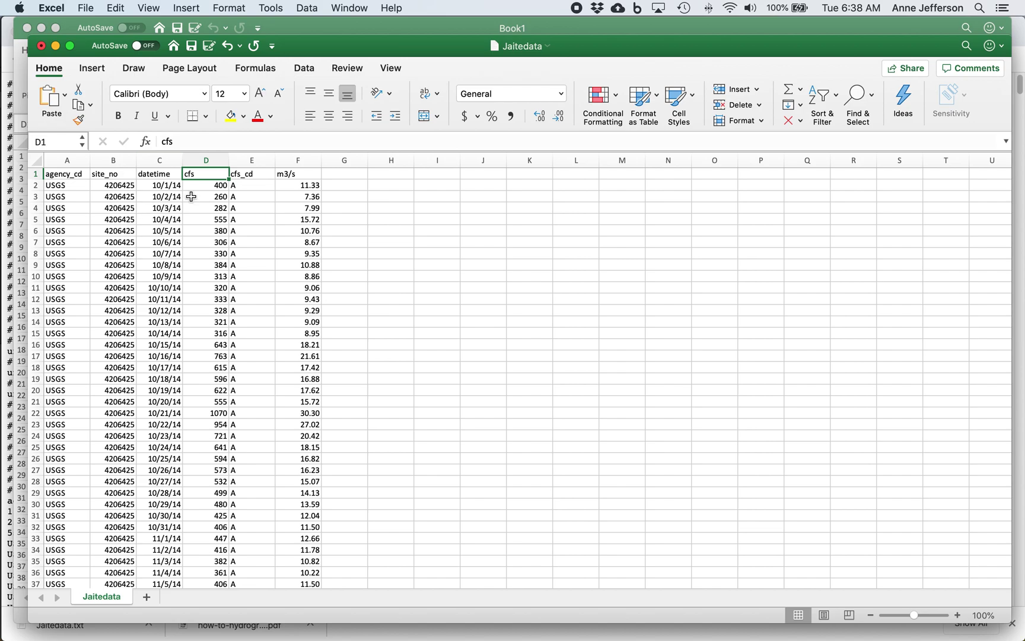
Sort all rows ascending by the m3/s column, putting 162 cfs (4.59 m3/s) first.
{"action": "left_click", "coordinate": [303, 72]}
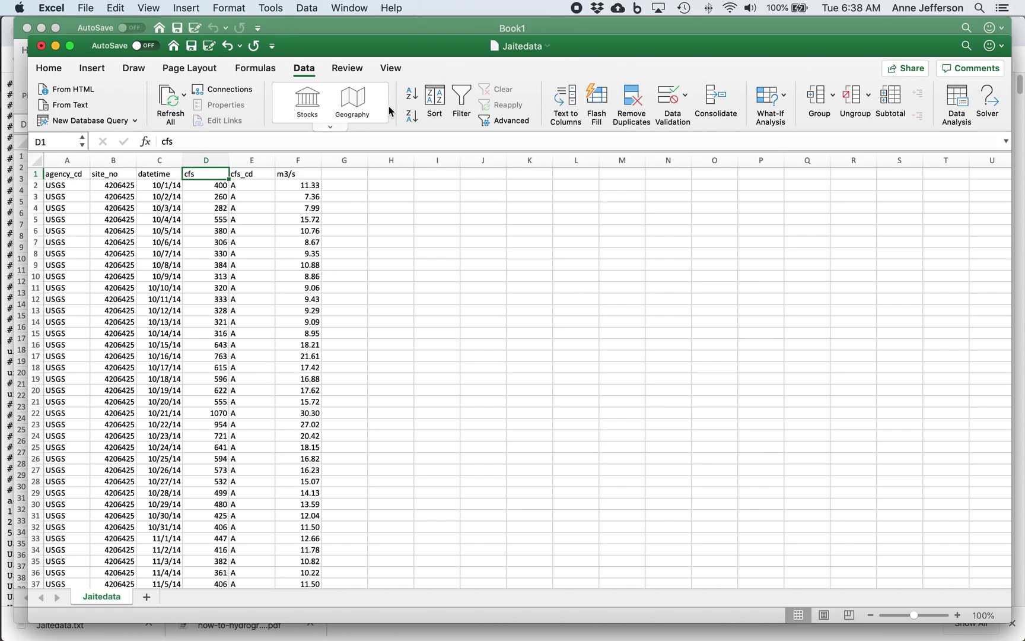
{"action": "left_click", "coordinate": [433, 103]}
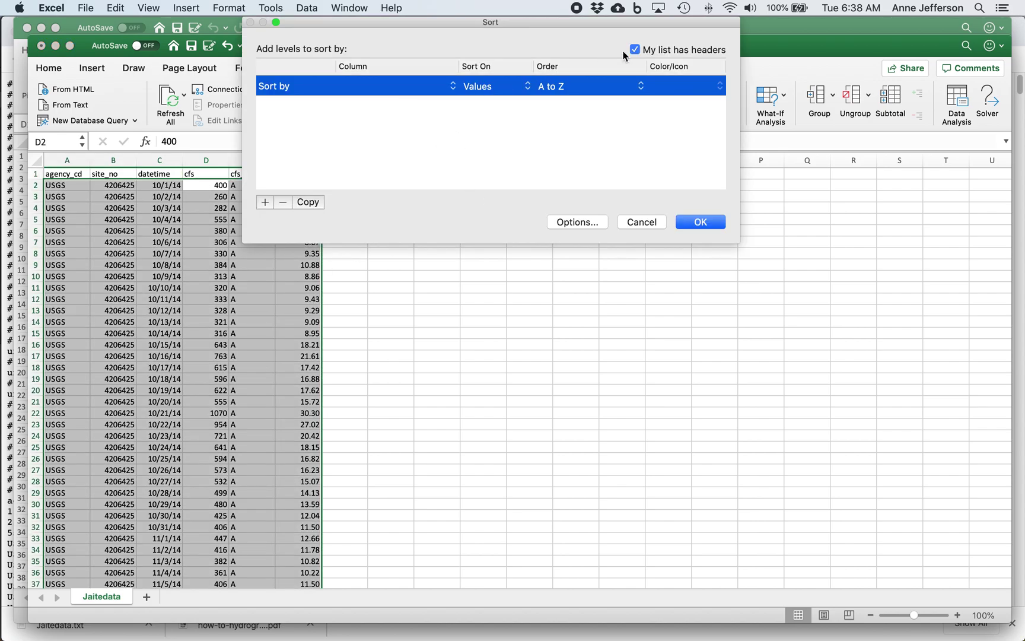
{"action": "left_click", "coordinate": [385, 86]}
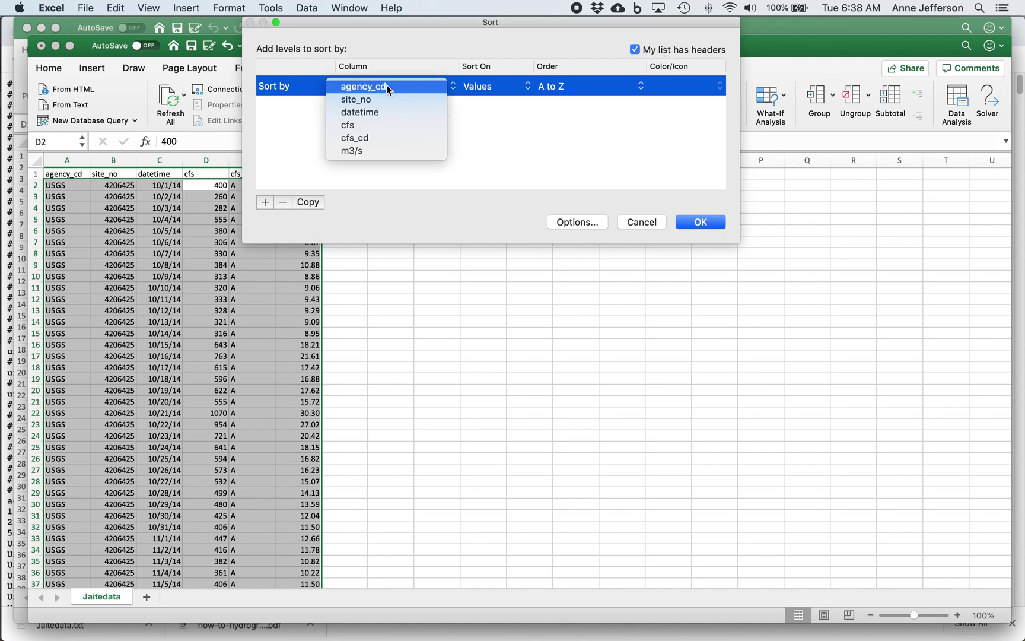
{"action": "left_click", "coordinate": [384, 126]}
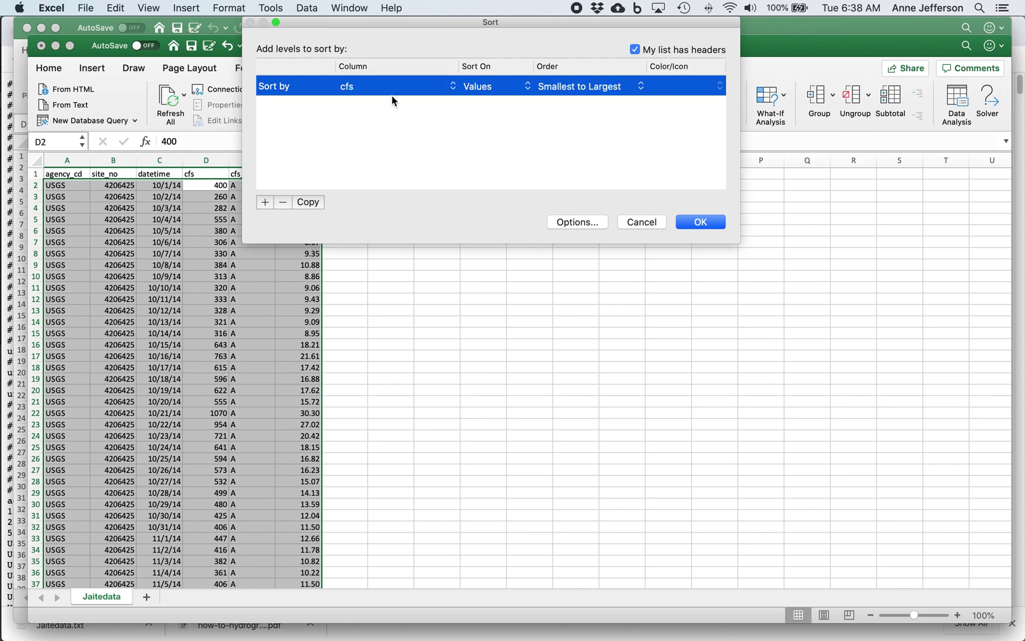
{"action": "left_click", "coordinate": [394, 87]}
{"action": "left_click", "coordinate": [379, 112]}
{"action": "left_click", "coordinate": [579, 88]}
{"action": "left_click", "coordinate": [580, 88]}
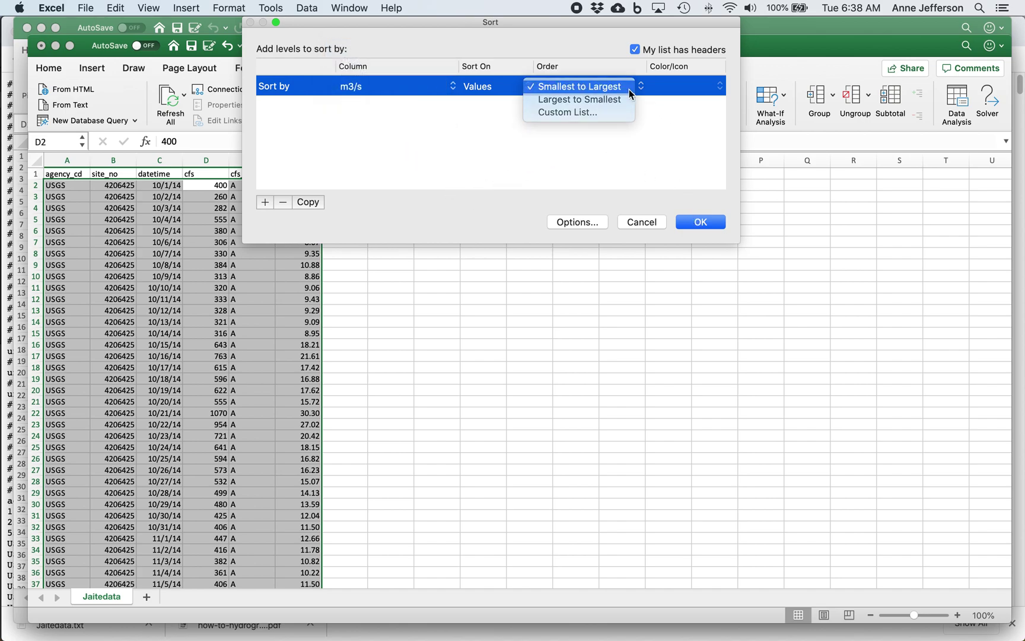
{"action": "left_click", "coordinate": [699, 224]}
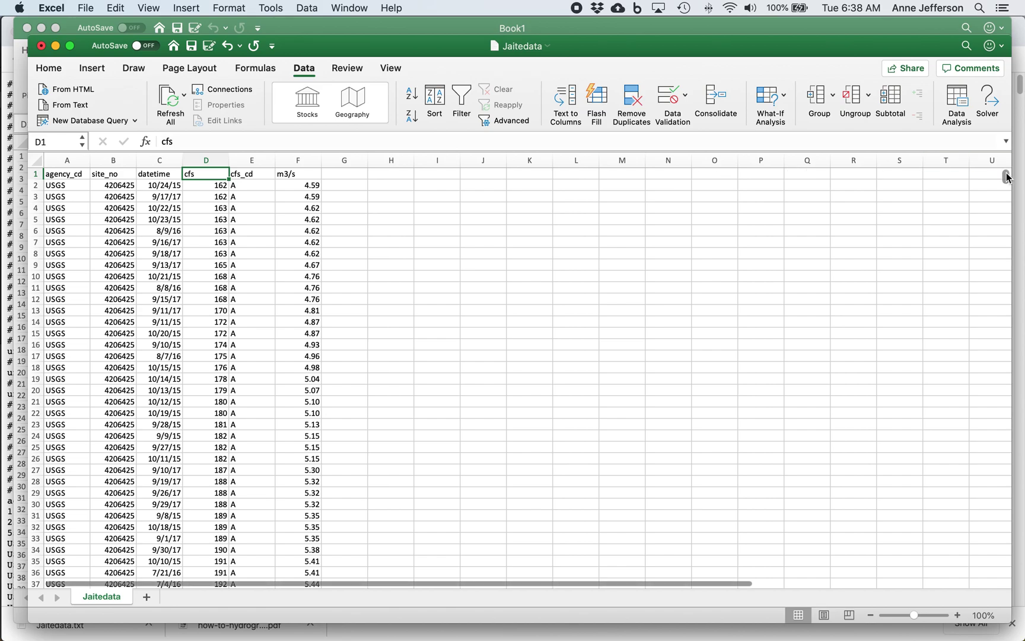
Scroll down to row 1097, showing the highest flow of 5240 cfs (148.40 m3/s).
{"action": "left_click_drag", "start_coordinate": [1007, 177], "coordinate": [980, 623]}
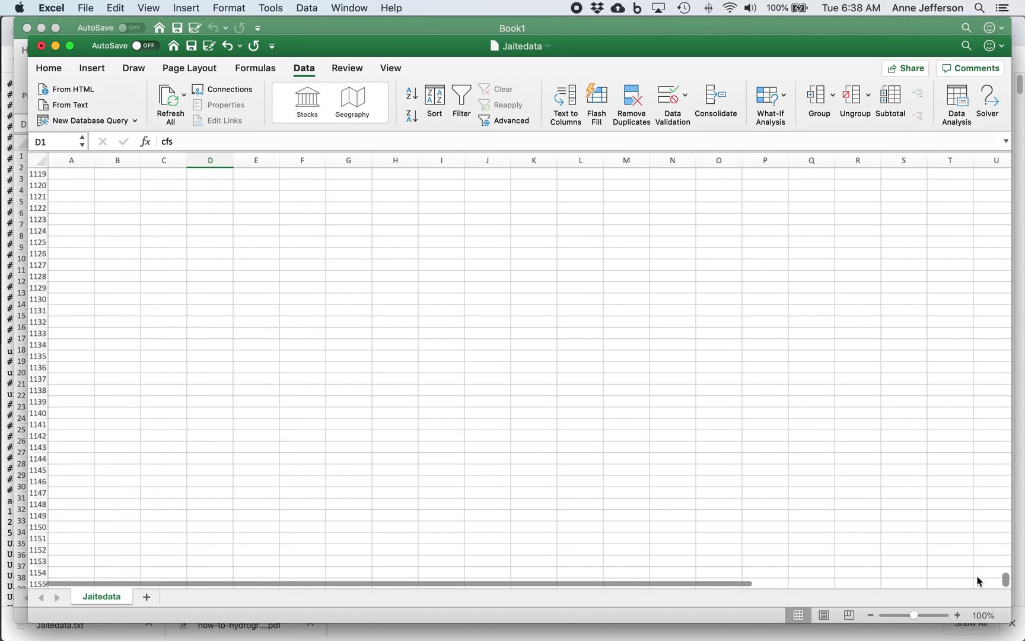
{"action": "left_click_drag", "start_coordinate": [979, 581], "coordinate": [980, 558]}
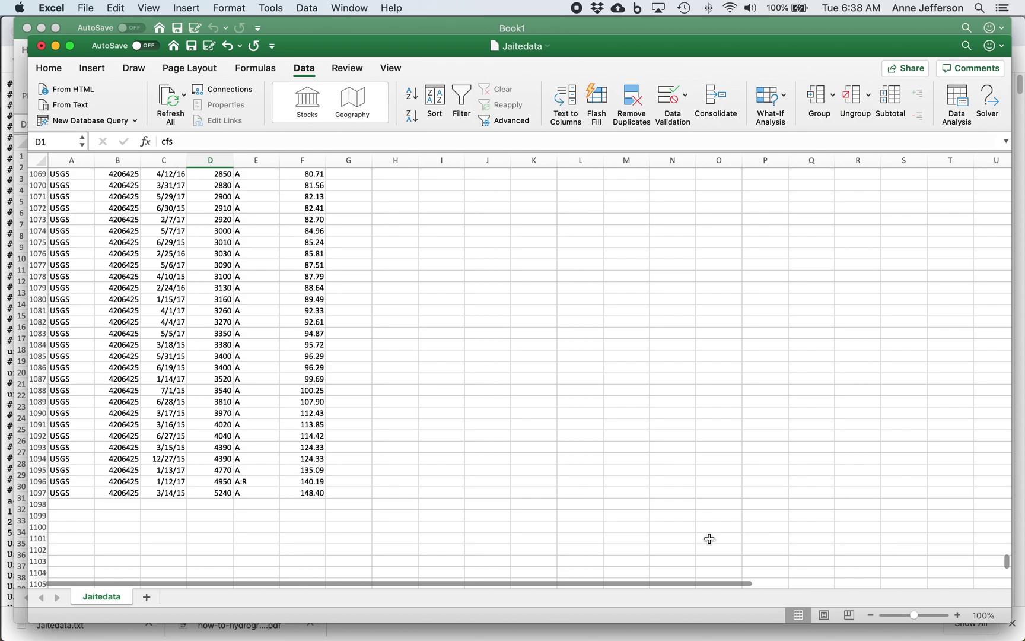